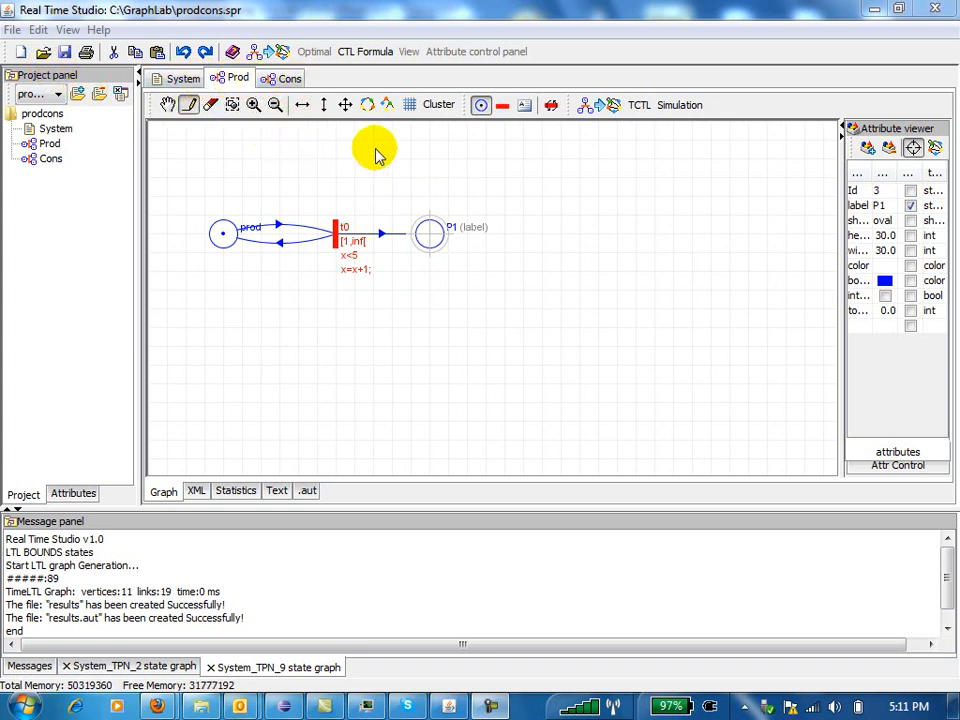
Step: Review the Prod and Cons nets, compile the System description, and fit the resulting net to the window
click(287, 82)
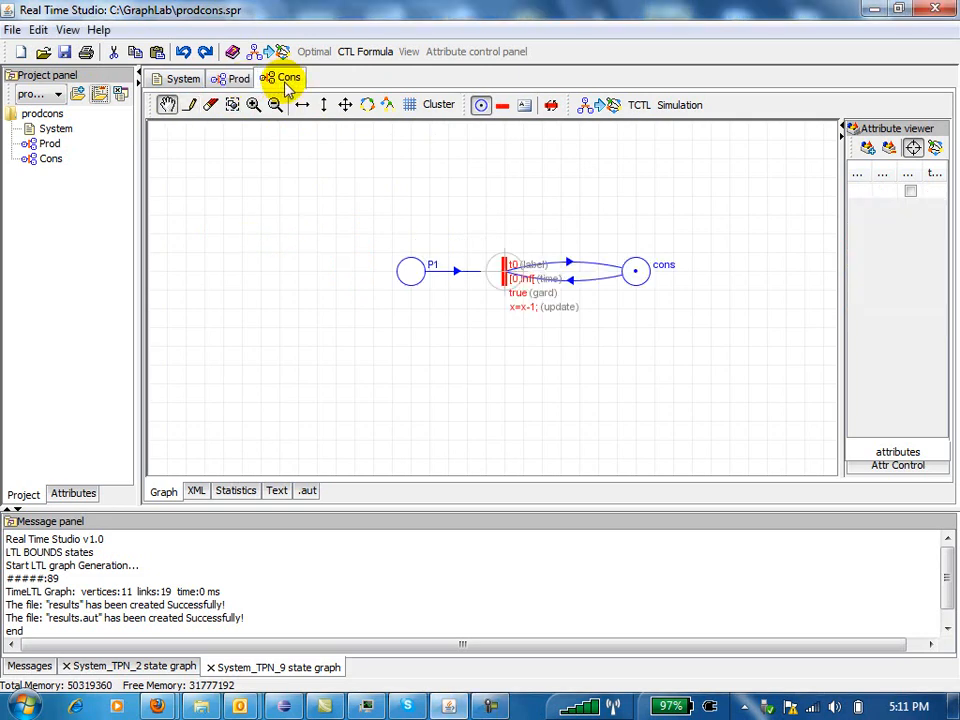
click(240, 79)
click(289, 80)
click(183, 80)
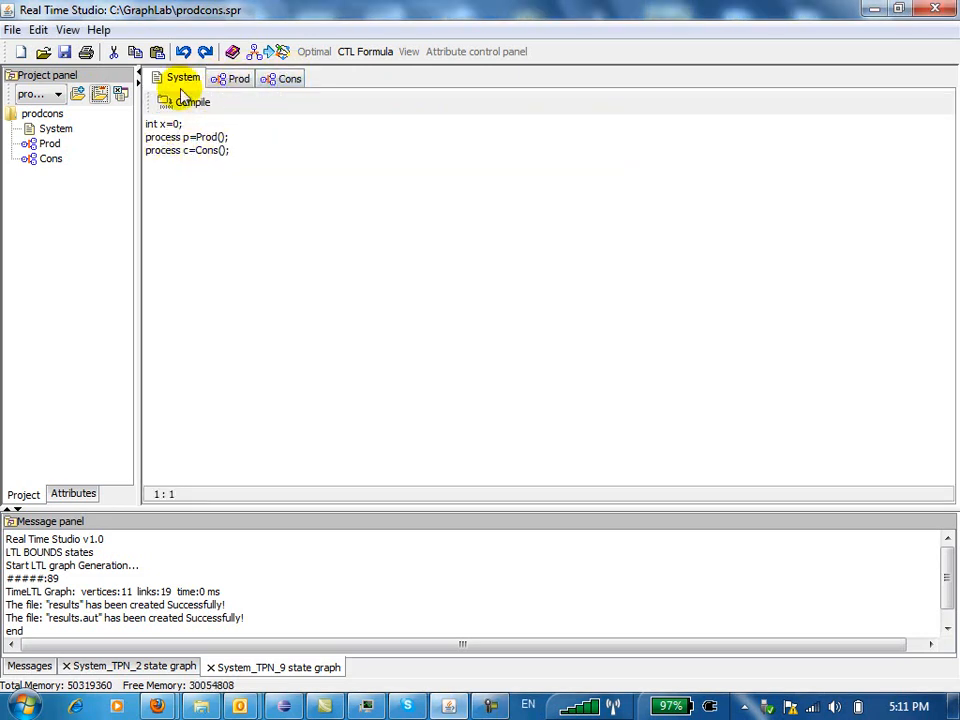
click(185, 106)
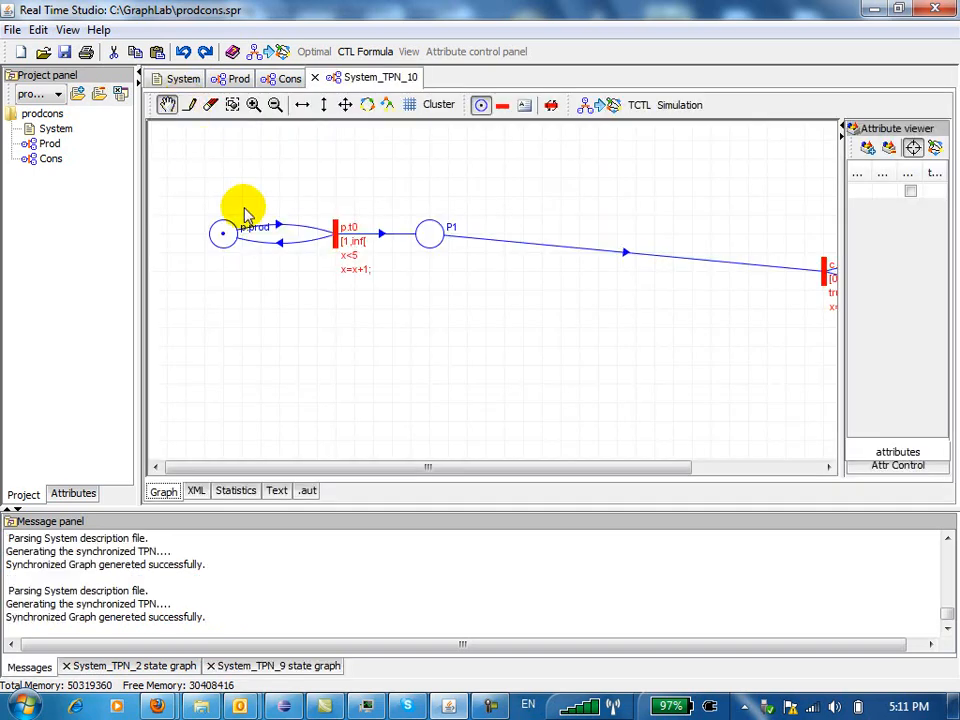
click(345, 107)
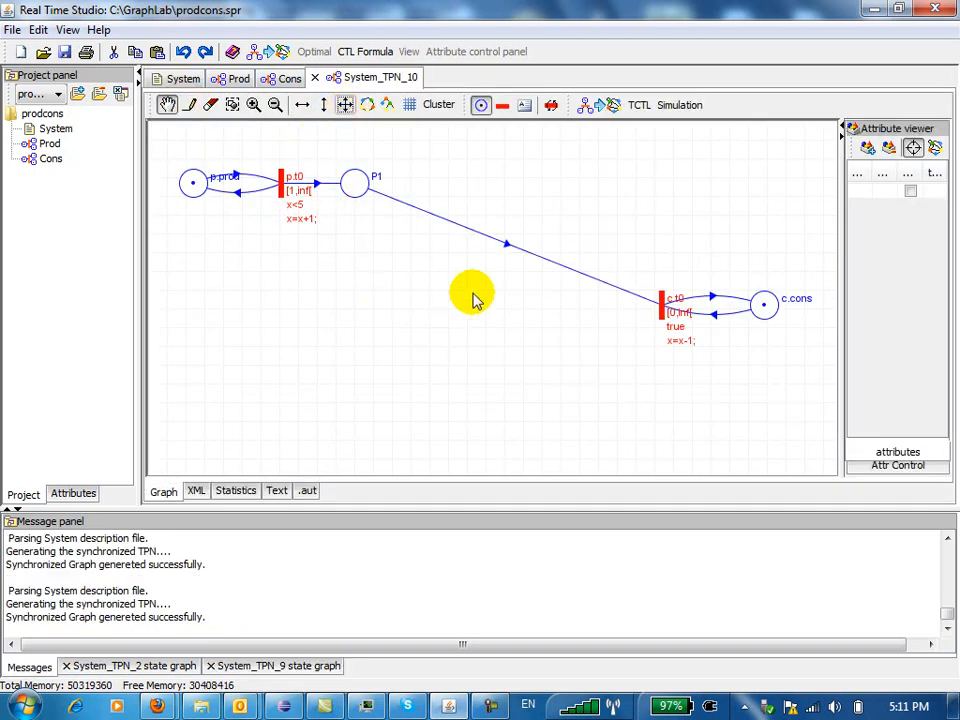
Step: Generate the compiled net's state space preserving LTL (Bound domains: LSCG) with no compression and display it as a graph
click(602, 108)
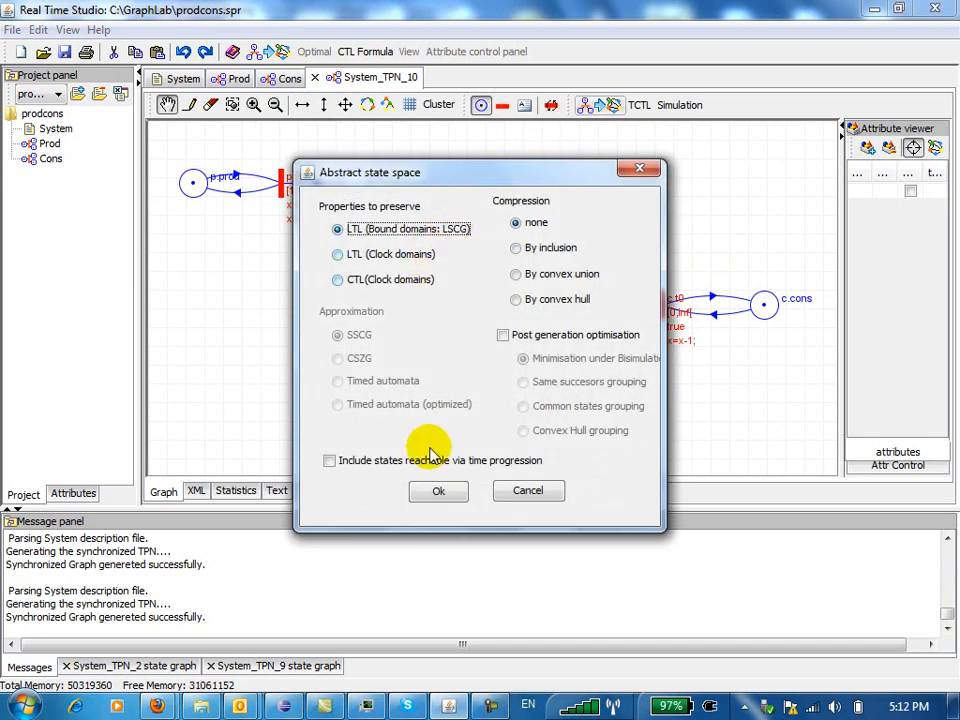
click(437, 491)
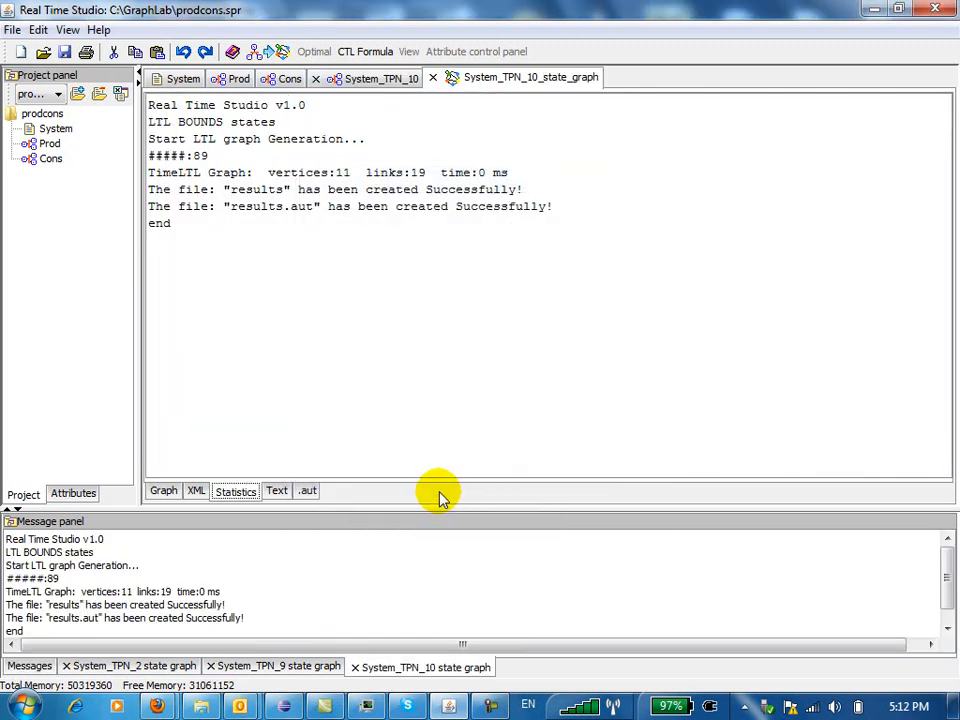
click(164, 491)
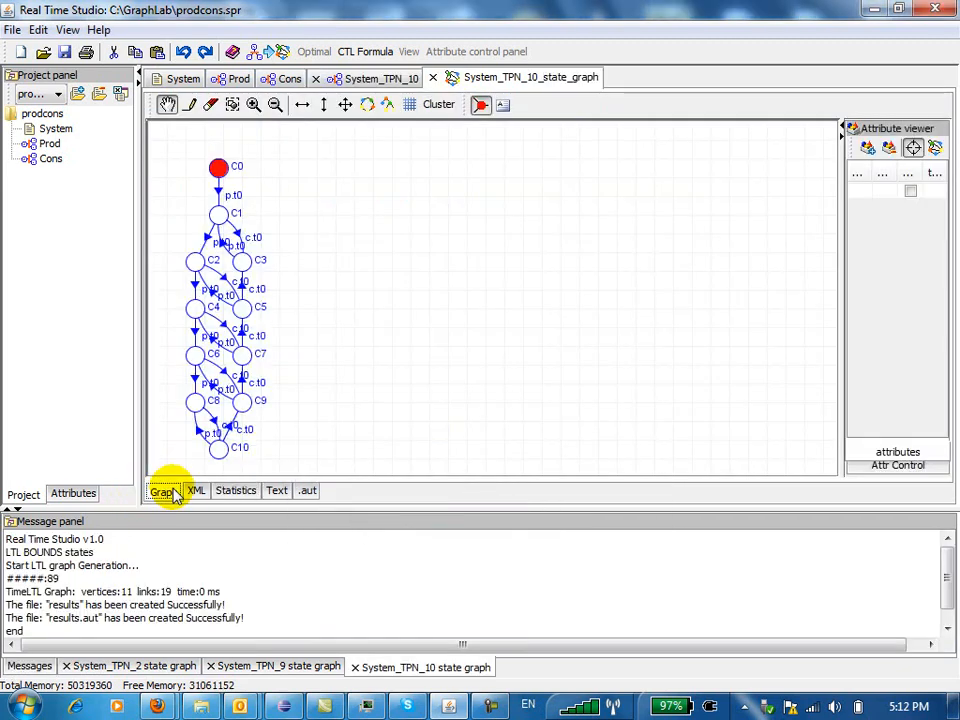
Step: Close the state graph and the compiled net, and delete the "int x=0;" declaration from the System description
click(433, 79)
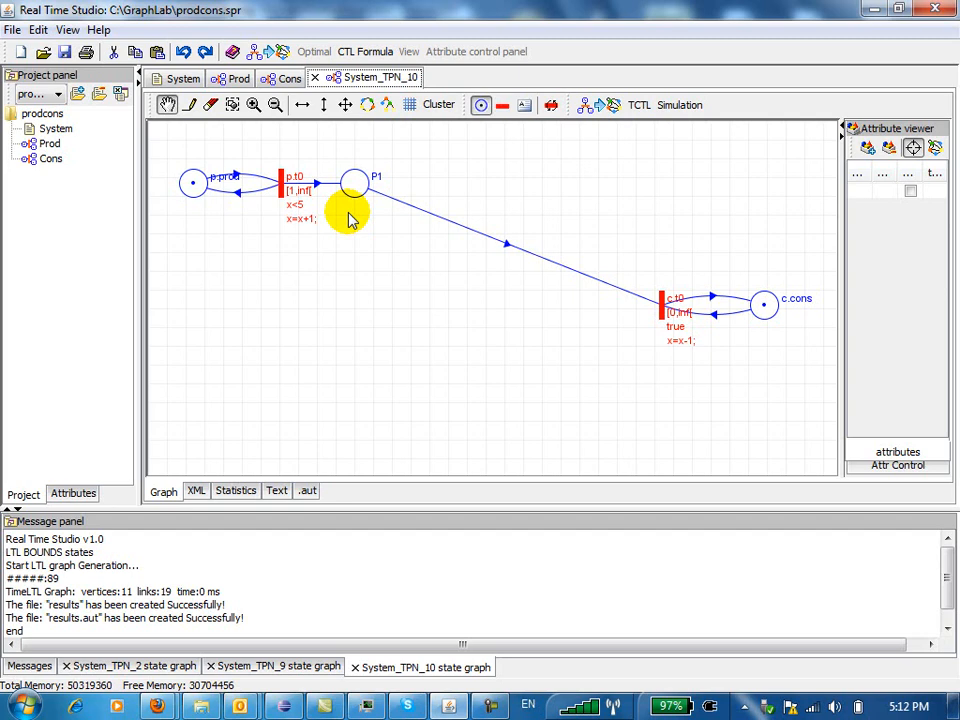
click(315, 78)
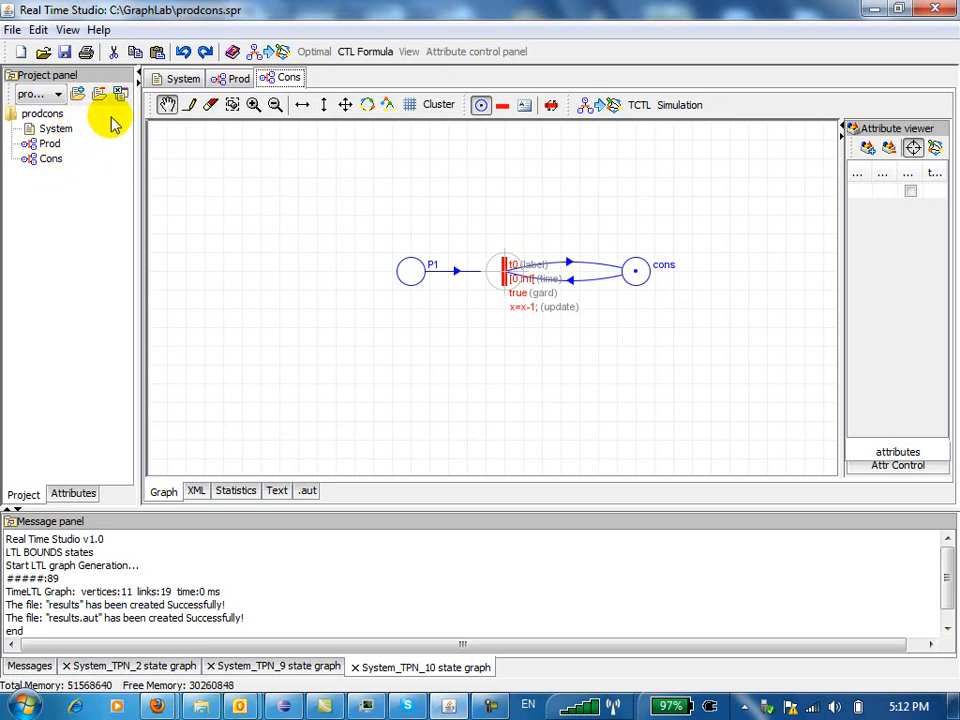
click(183, 78)
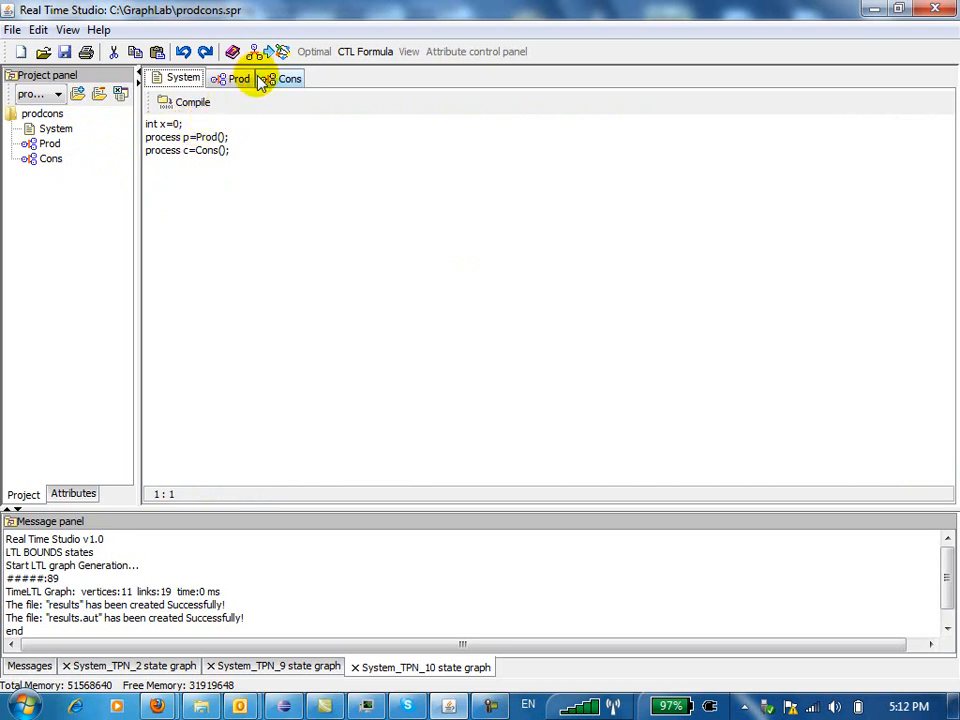
drag(190, 124, 107, 134)
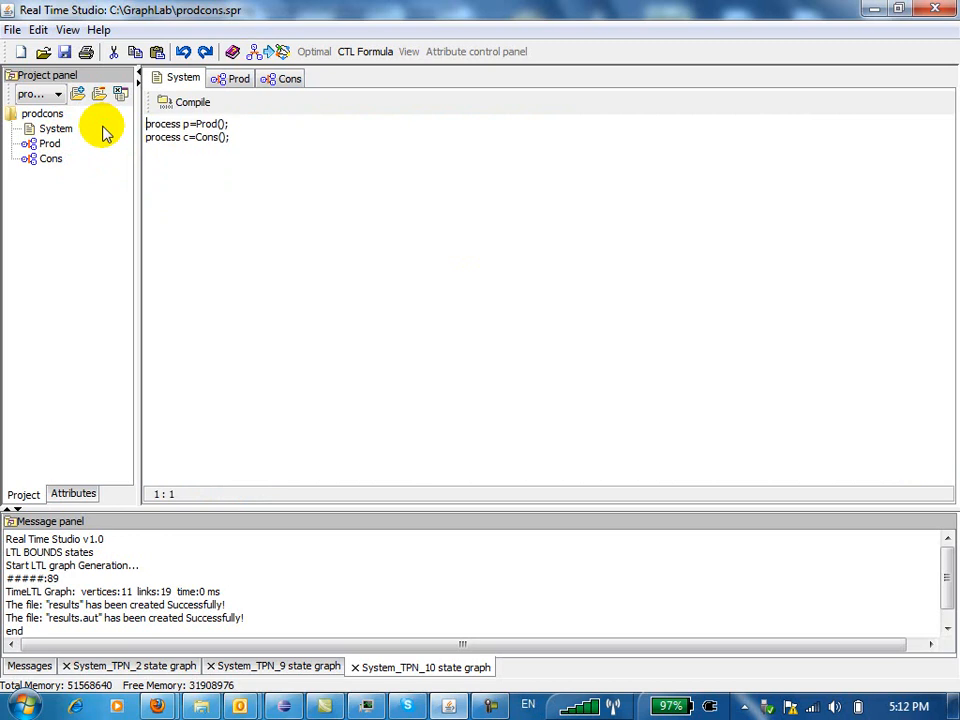
Step: Set the gard attribute of transition t0 in the Prod net to true and clear its update expression
click(237, 79)
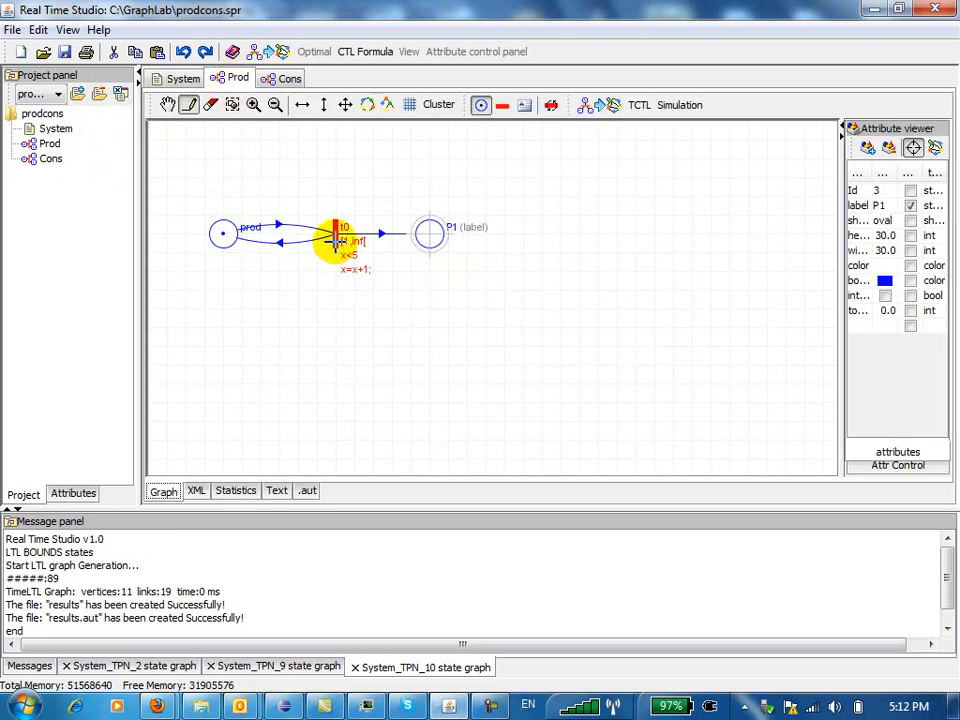
click(335, 240)
drag(840, 334, 748, 338)
click(825, 312)
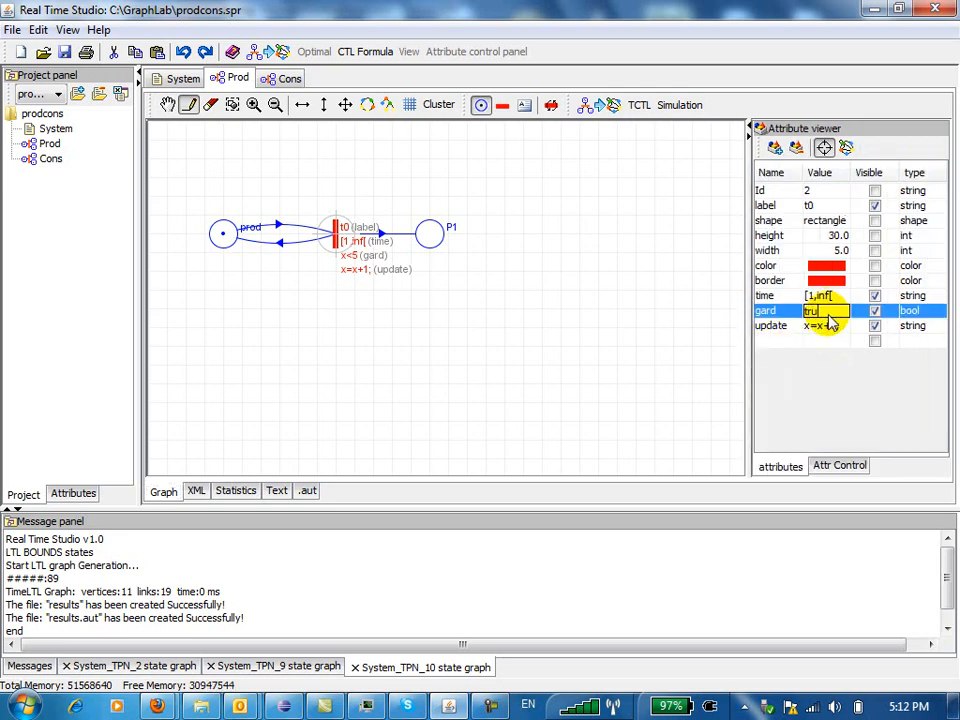
text(true)
key(Return)
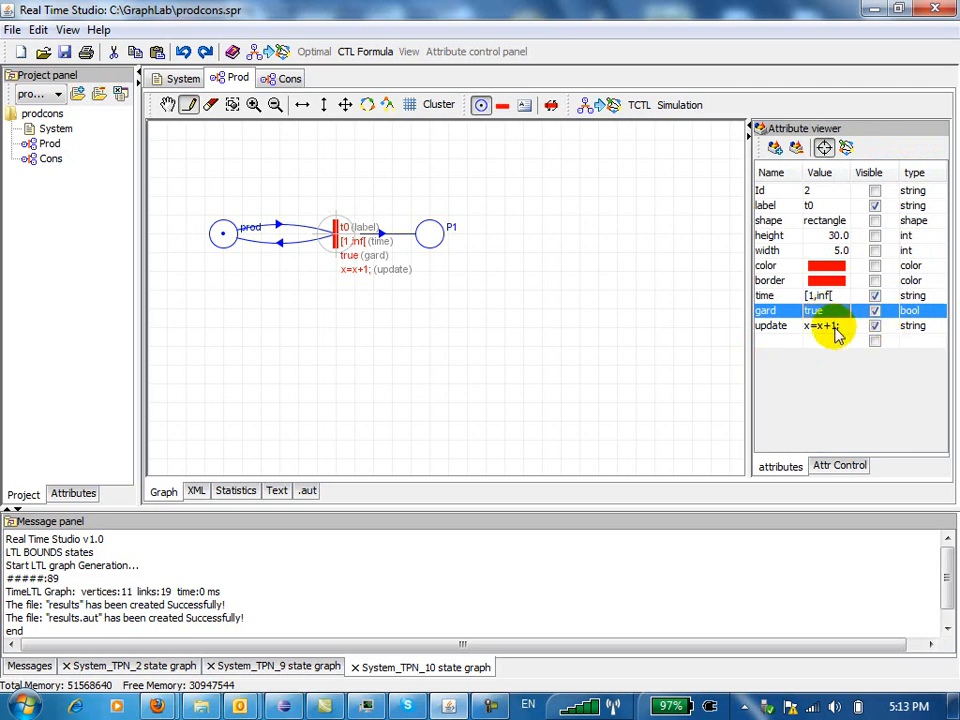
click(841, 328)
key(BackSpace)
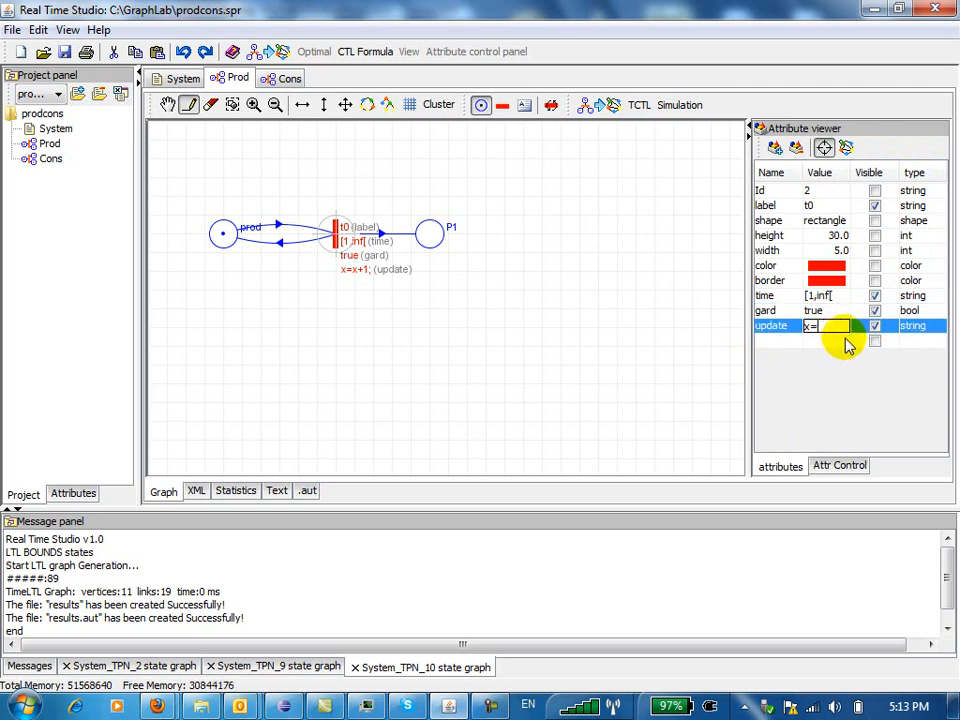
key(Return)
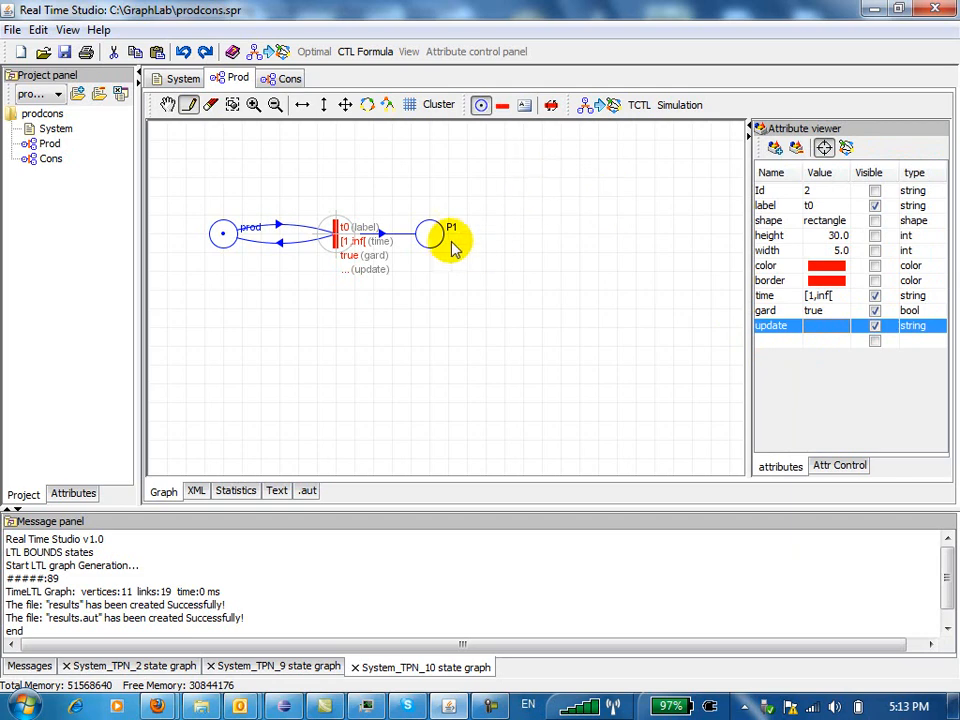
Step: Clear the update expression of transition t0 in the Cons net and check it against the Prod net
click(289, 77)
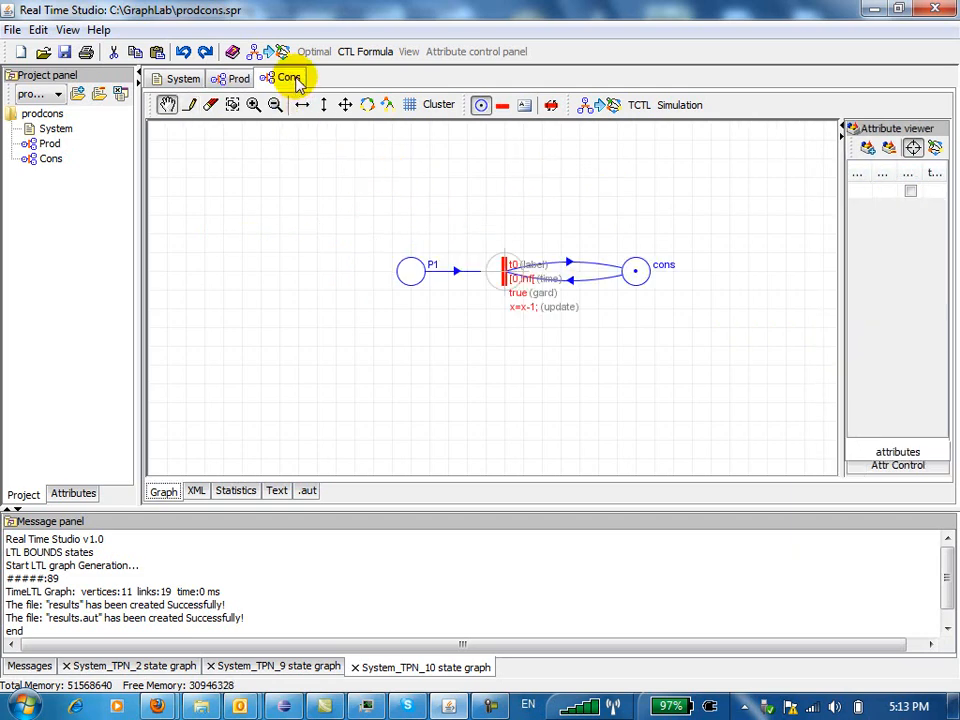
click(508, 276)
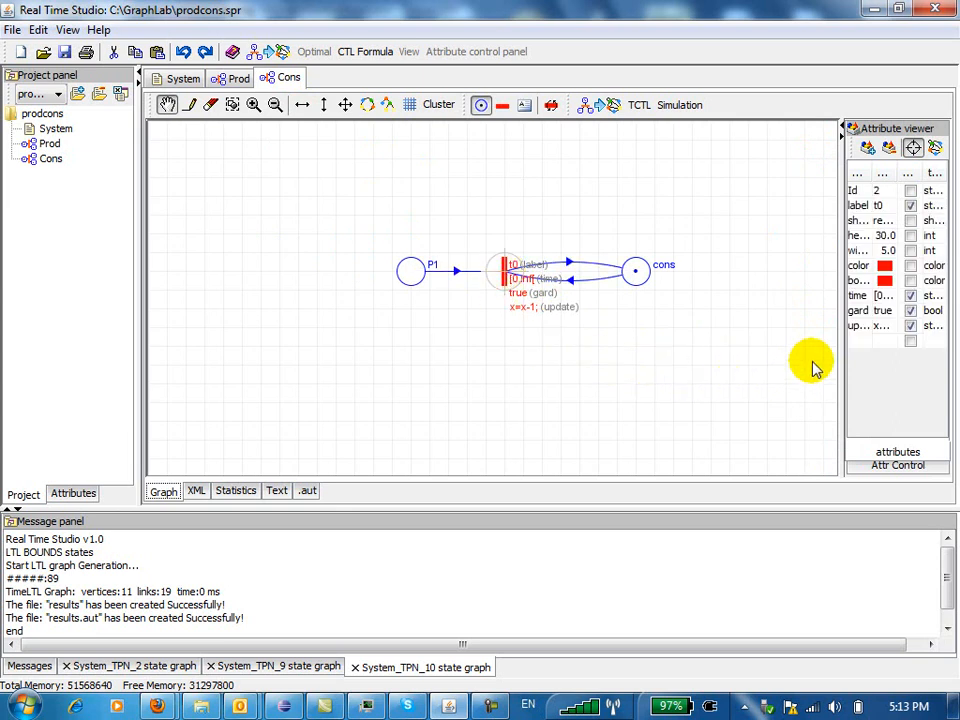
drag(843, 341, 770, 348)
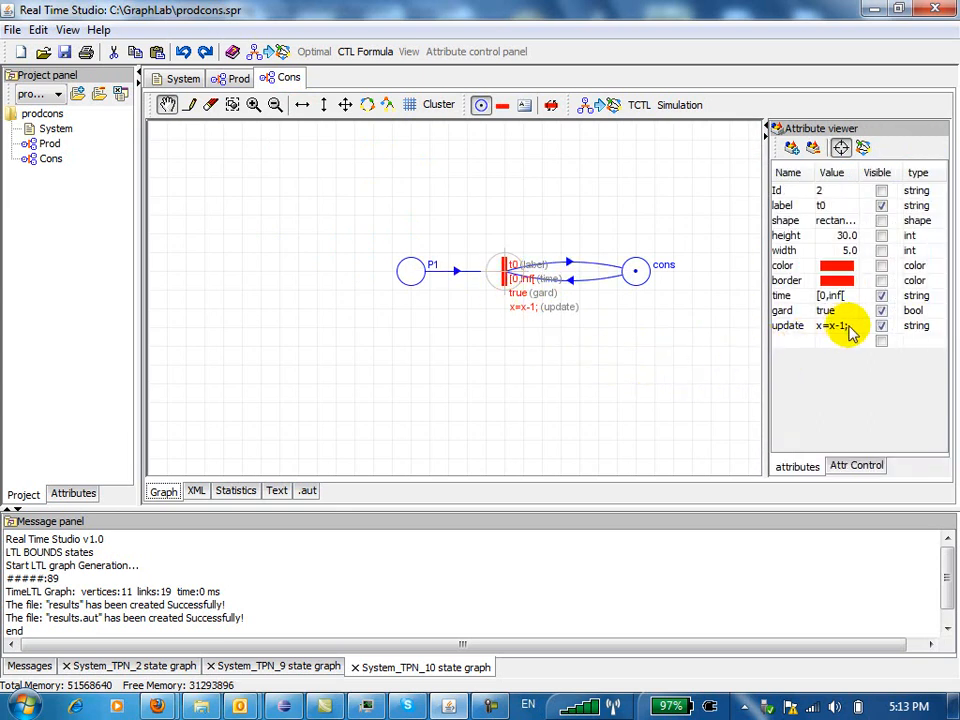
double_click(851, 330)
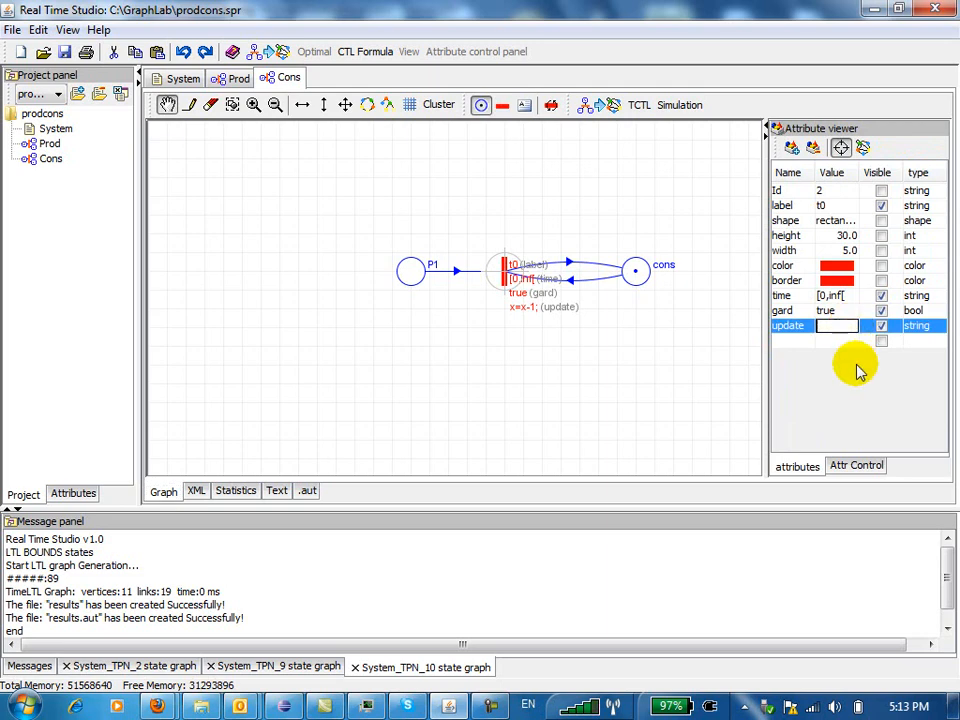
key(Return)
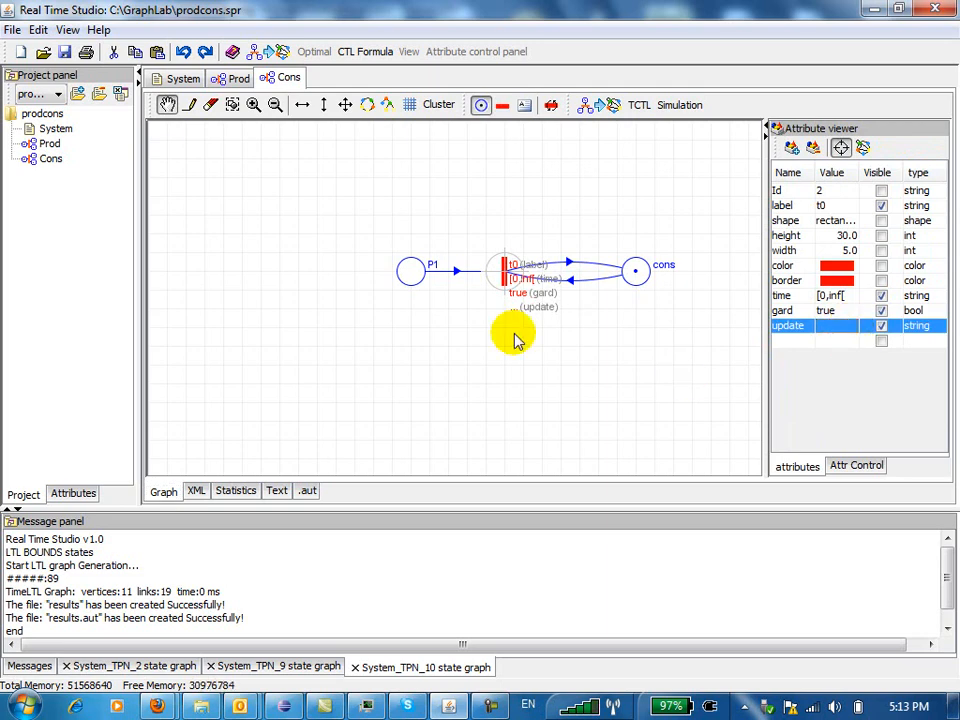
click(232, 80)
click(288, 78)
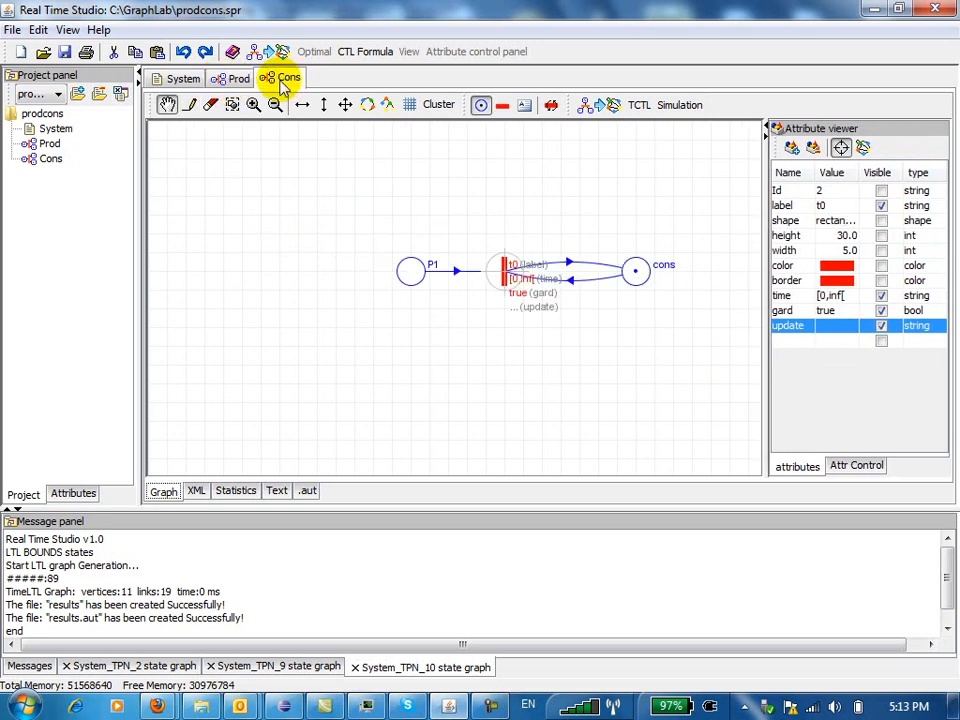
Step: Add a new net to the prodcons project and rename it Cont
click(183, 79)
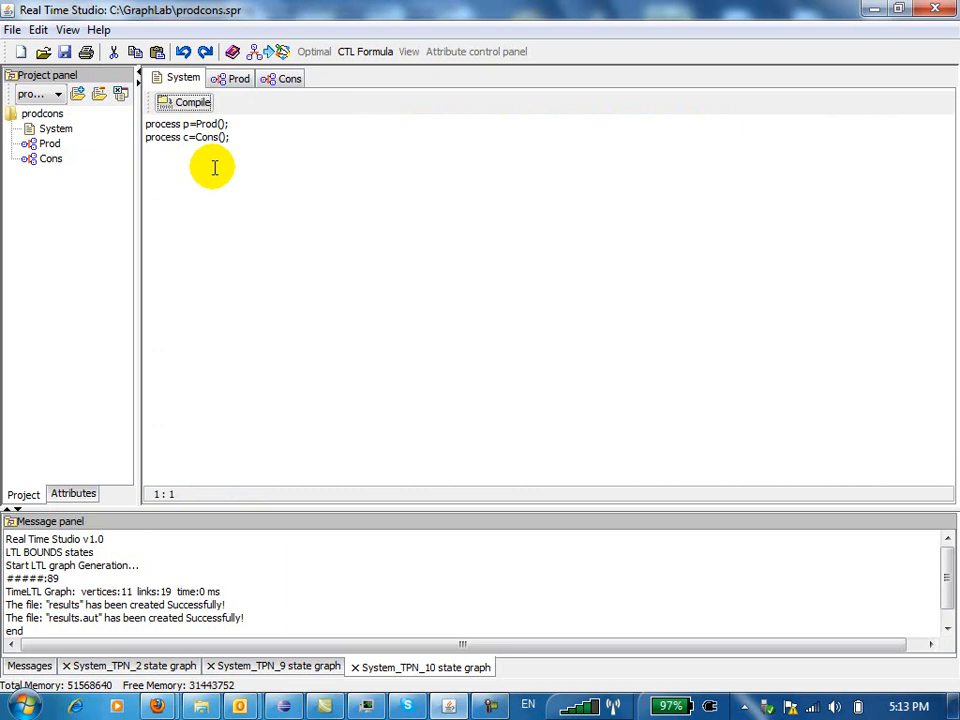
click(79, 97)
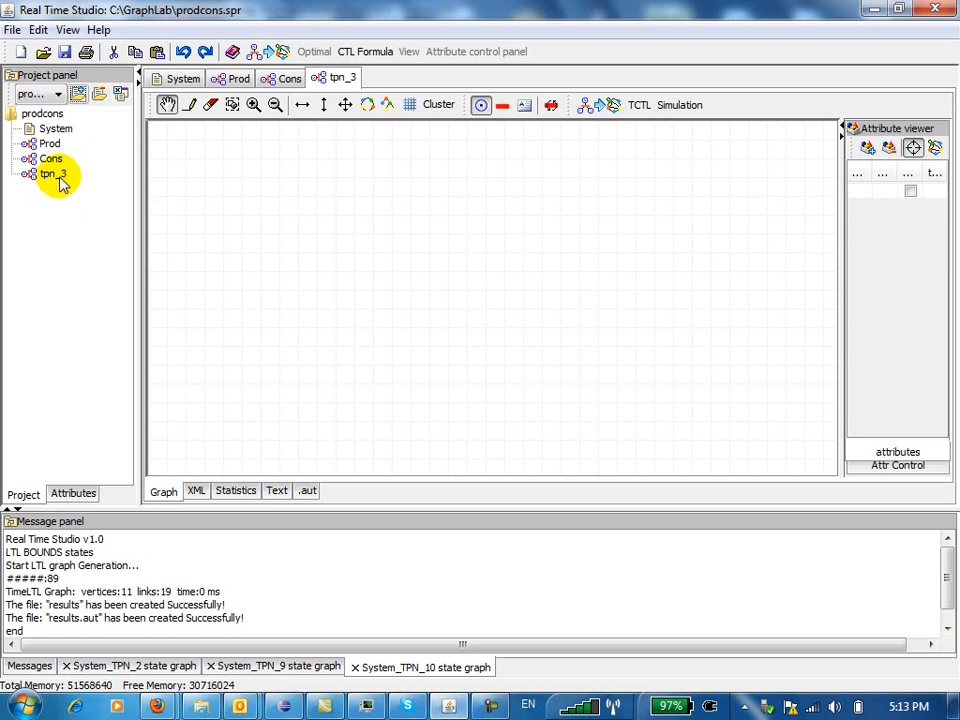
click(52, 175)
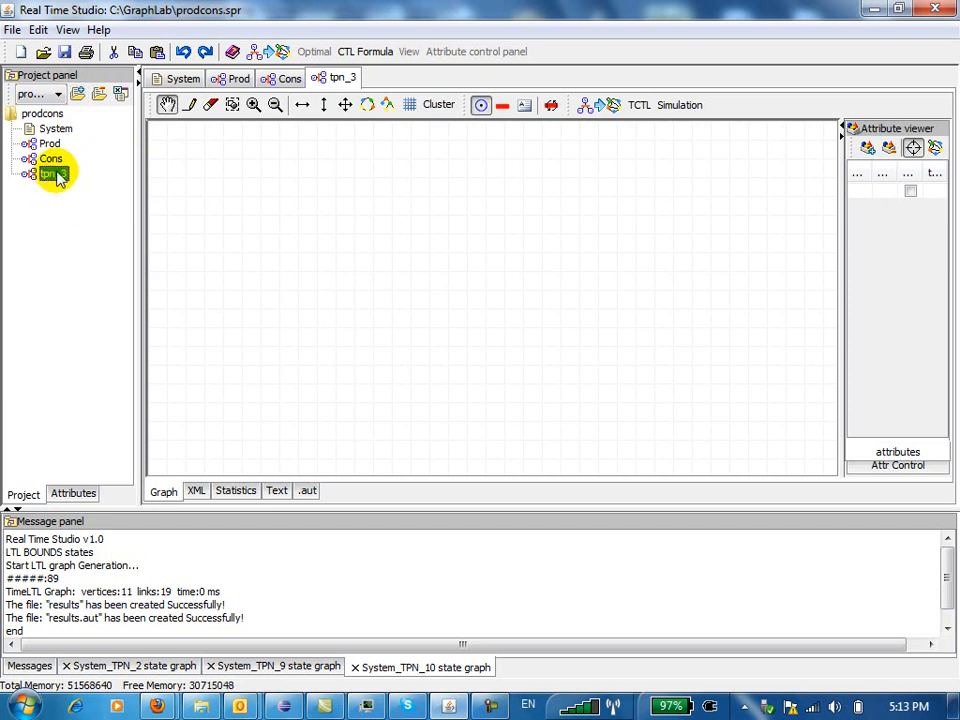
click(55, 175)
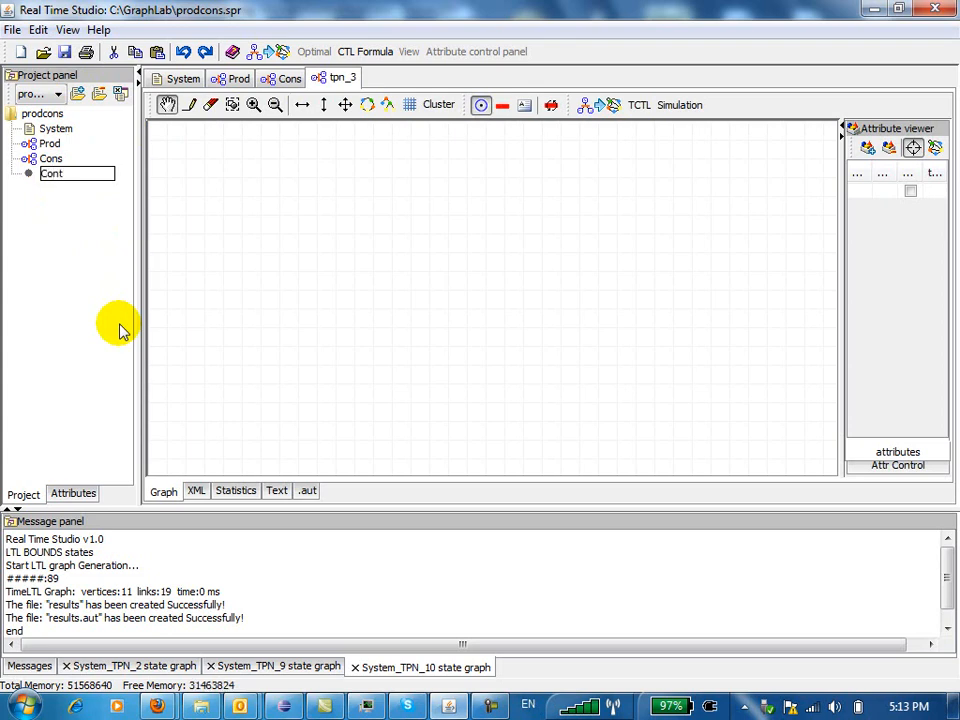
key(Return)
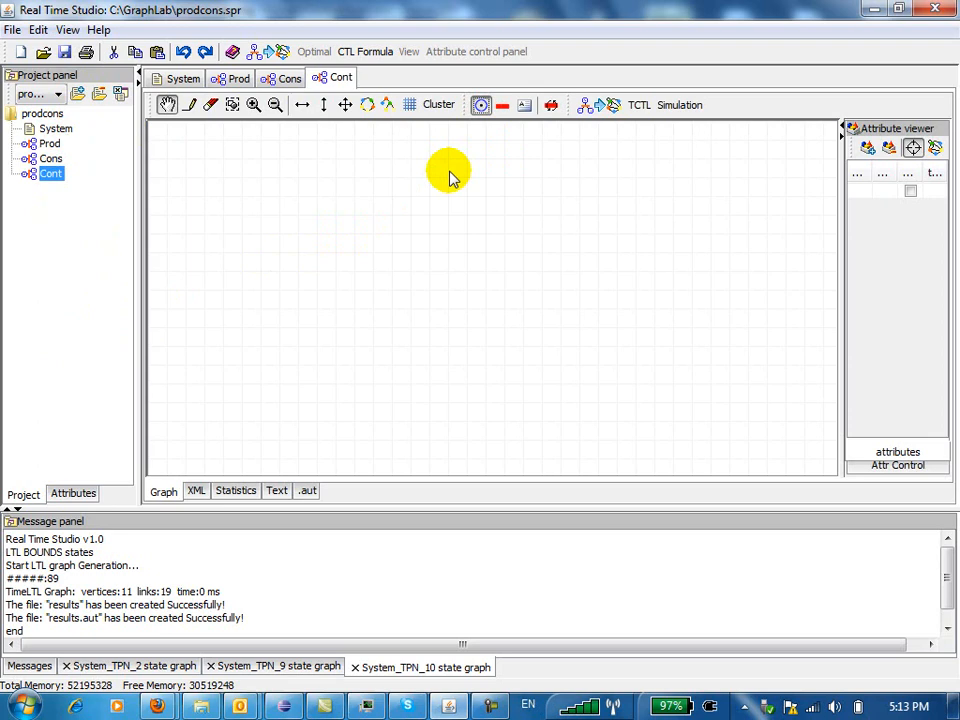
Step: Draw a place in the upper middle of the Cont net and set its token count to 5
click(189, 104)
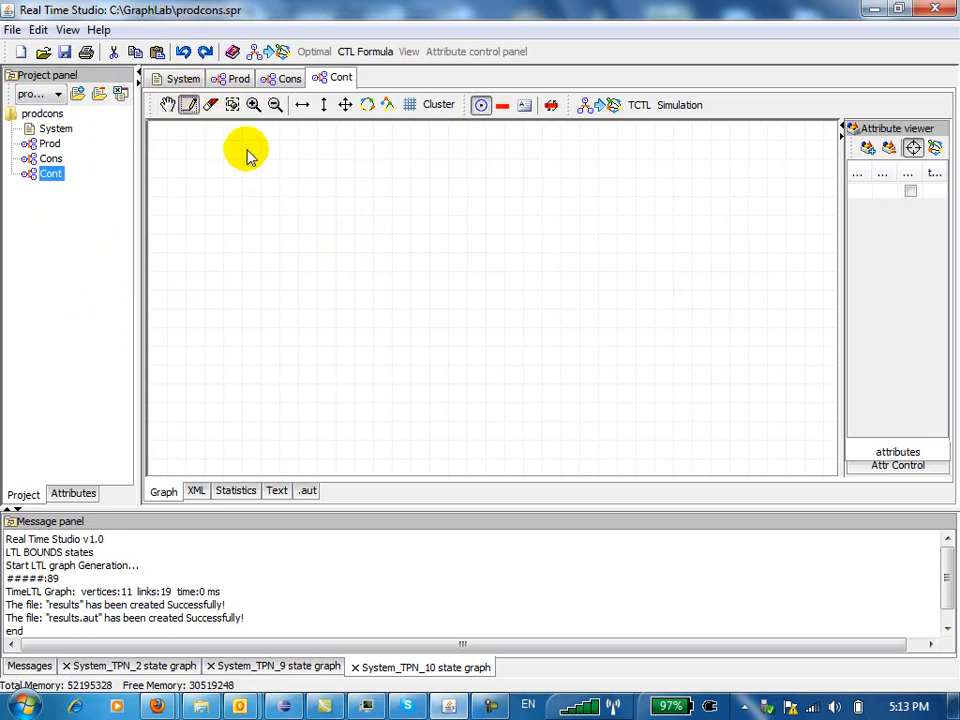
click(448, 177)
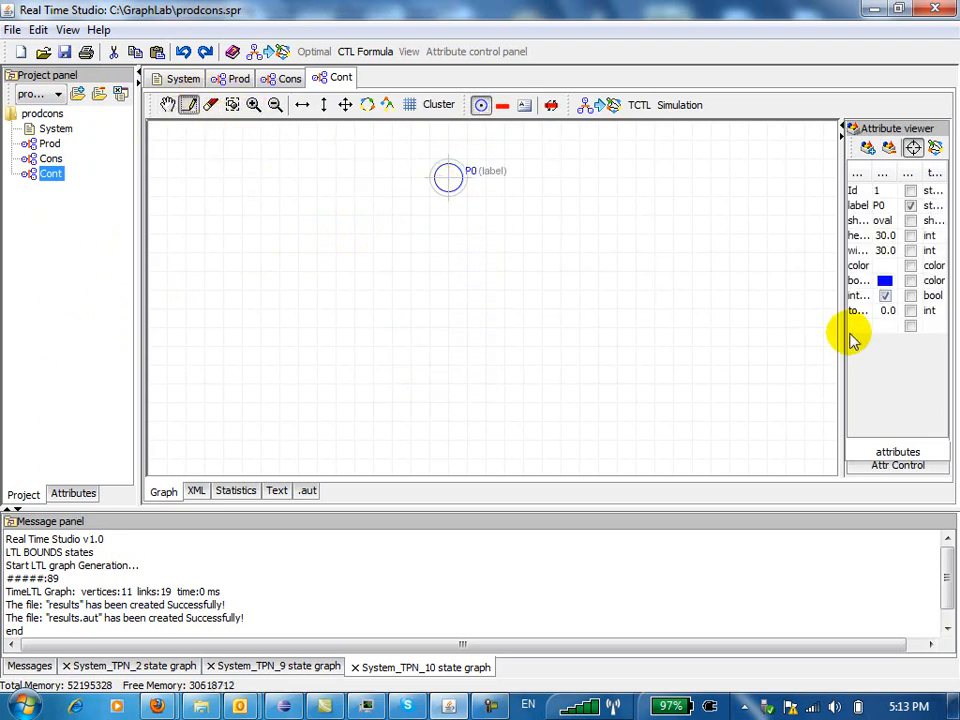
drag(840, 340, 791, 336)
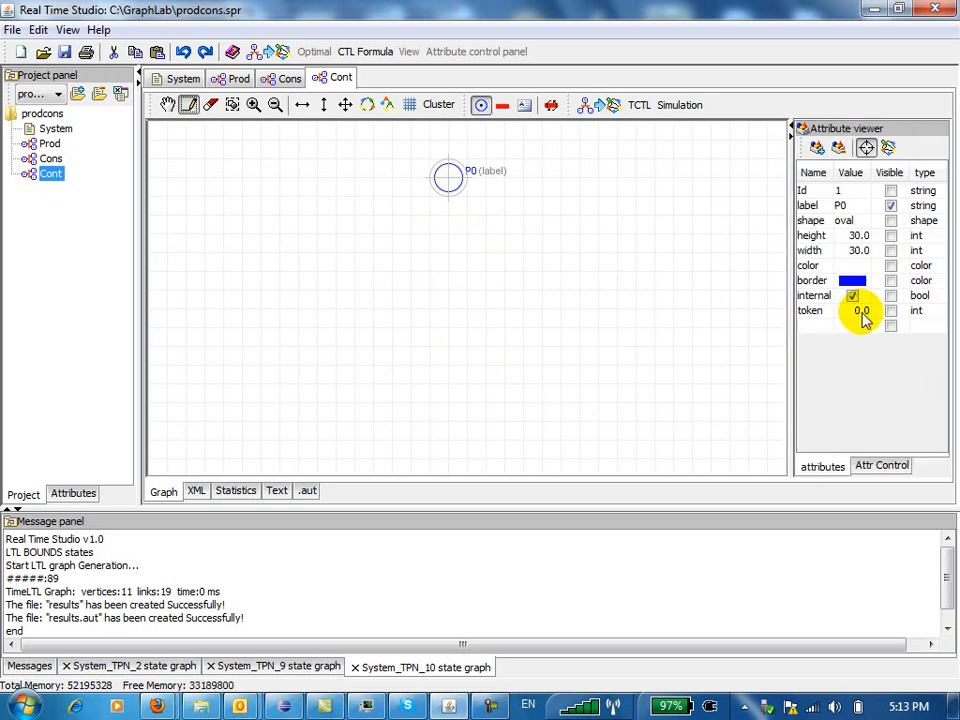
double_click(860, 311)
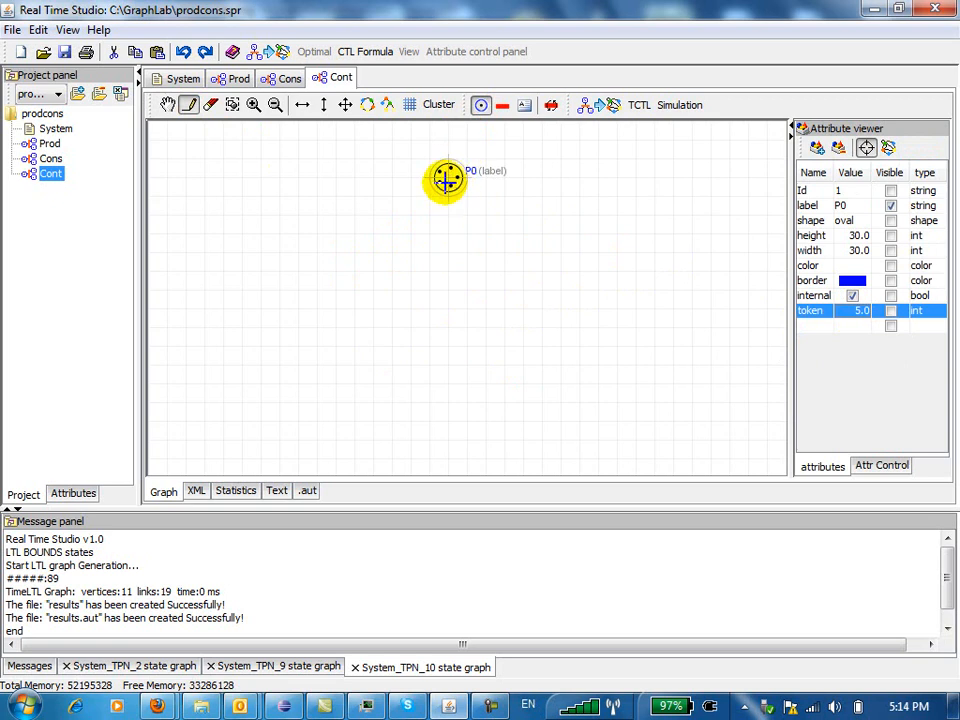
Step: Add two transitions below place P0, one with an arc coming from P0 and one with an arc leading to it
drag(445, 182, 370, 265)
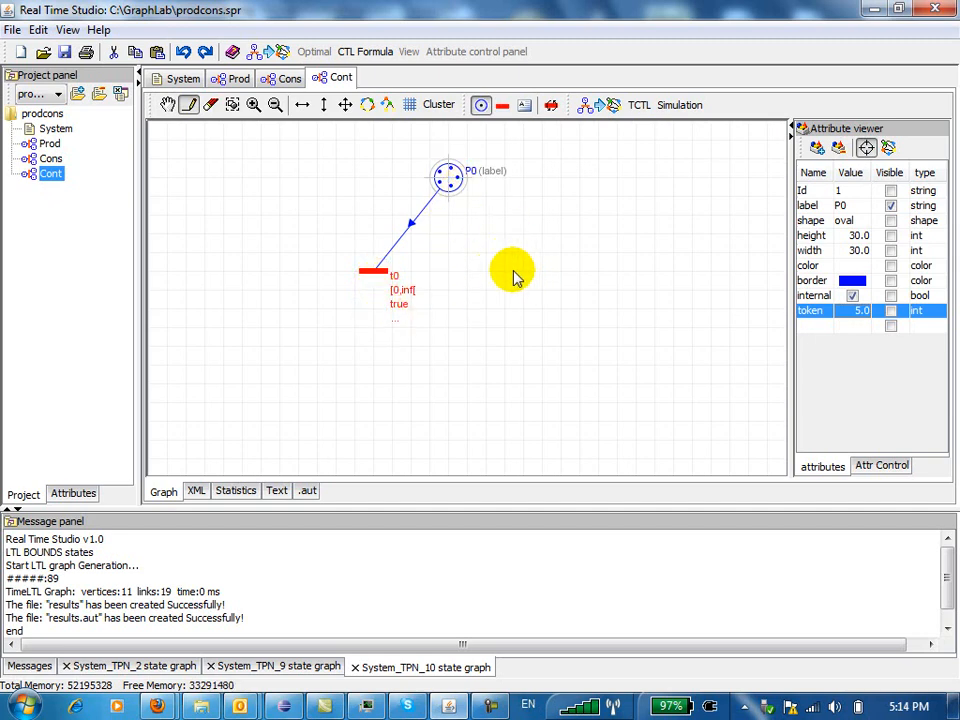
click(503, 107)
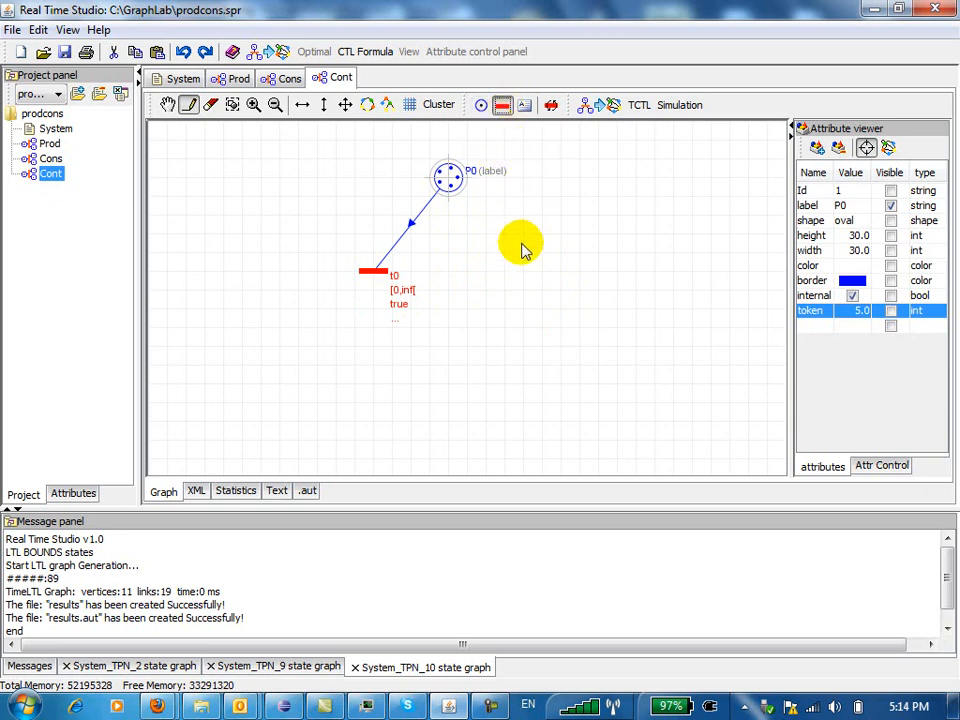
click(521, 270)
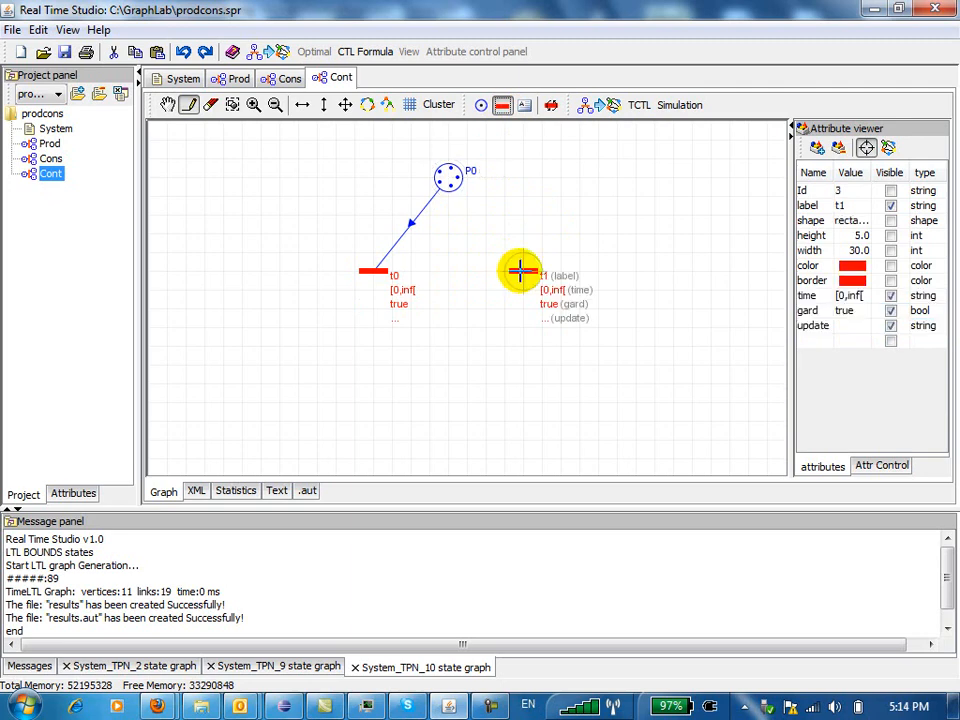
drag(521, 270, 448, 178)
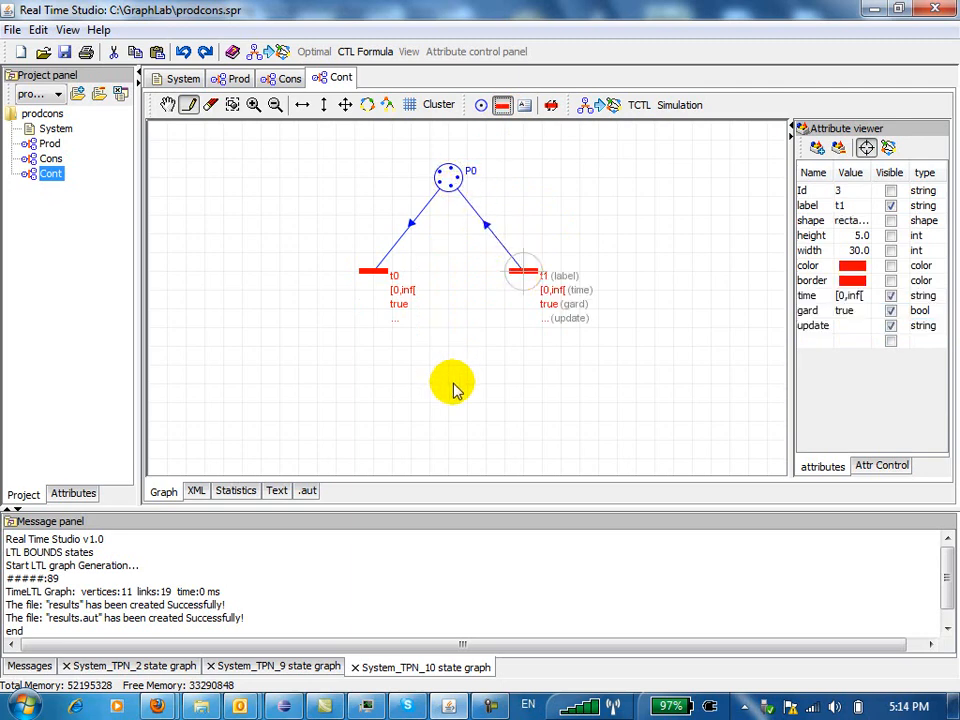
Step: Rotate both transitions in the Cont net, t1 and t0, so that their bars stand upright
click(551, 106)
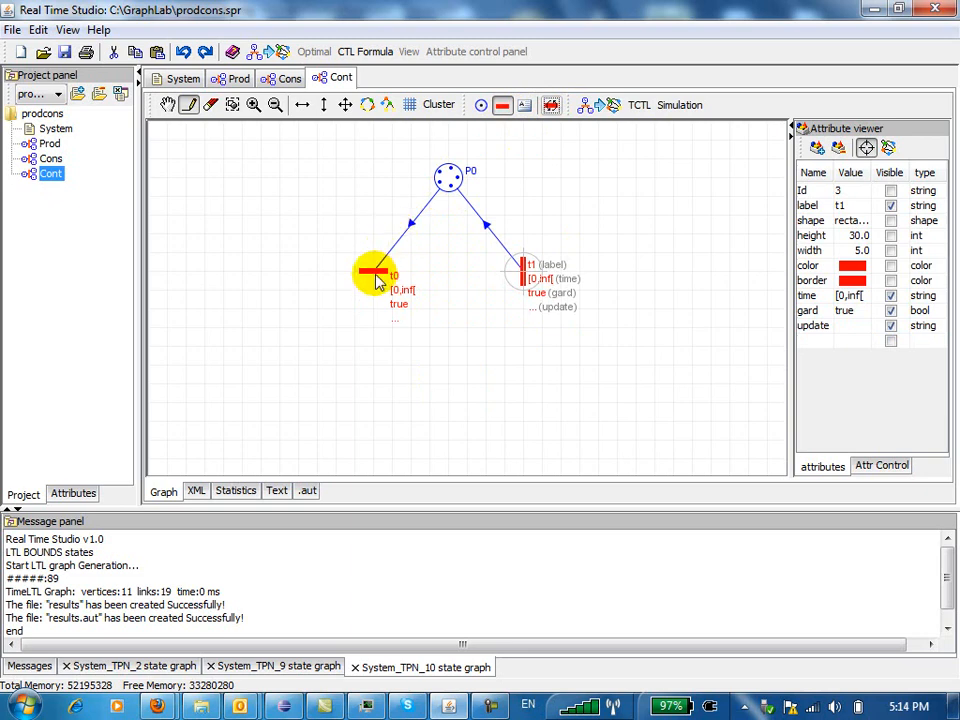
click(373, 270)
click(551, 106)
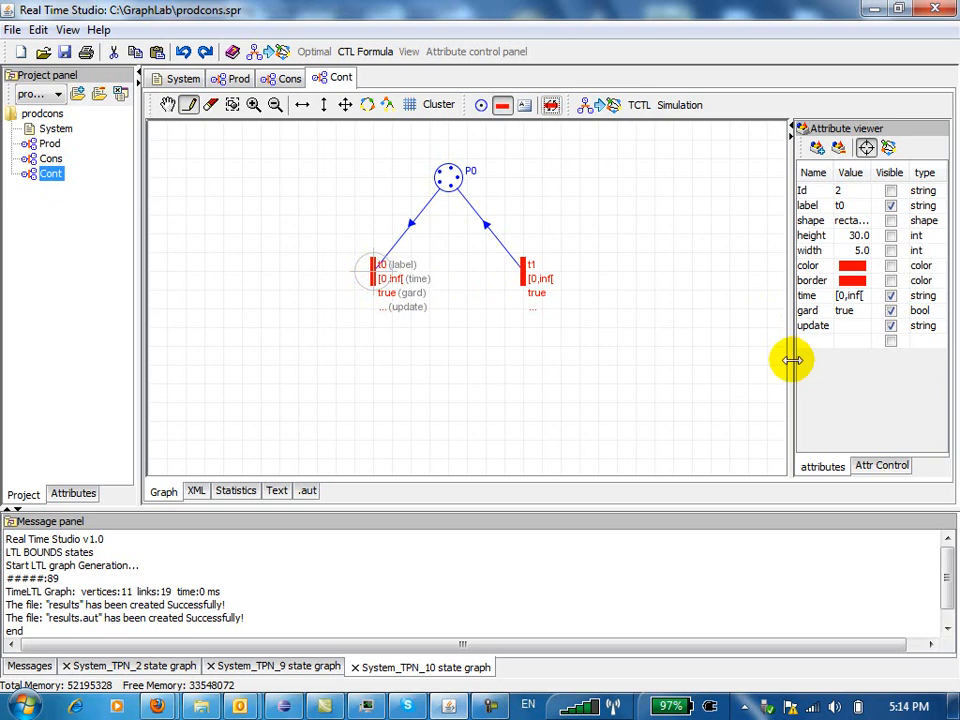
Step: Label the Cont transition fed by P0 as Pr and the transition leading to P0 as Co
drag(791, 360, 759, 358)
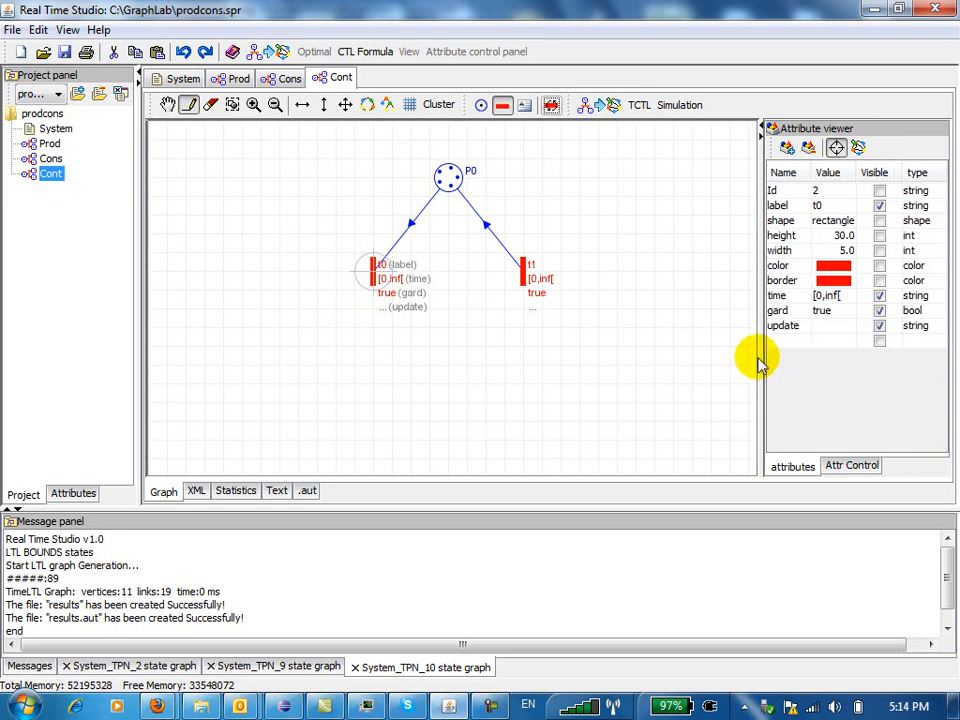
click(824, 206)
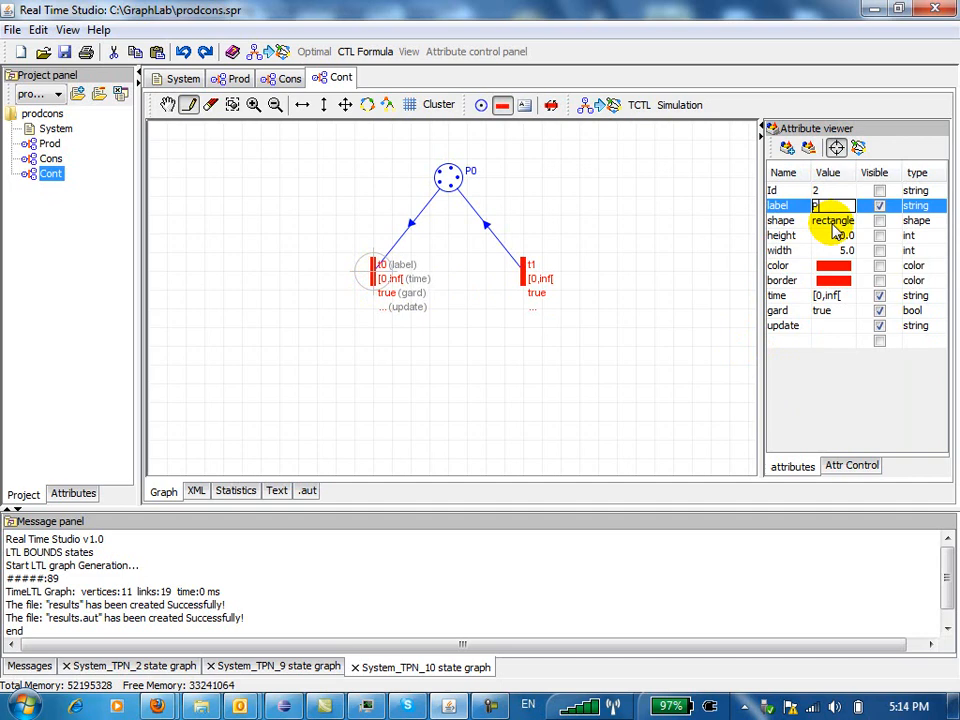
key(Return)
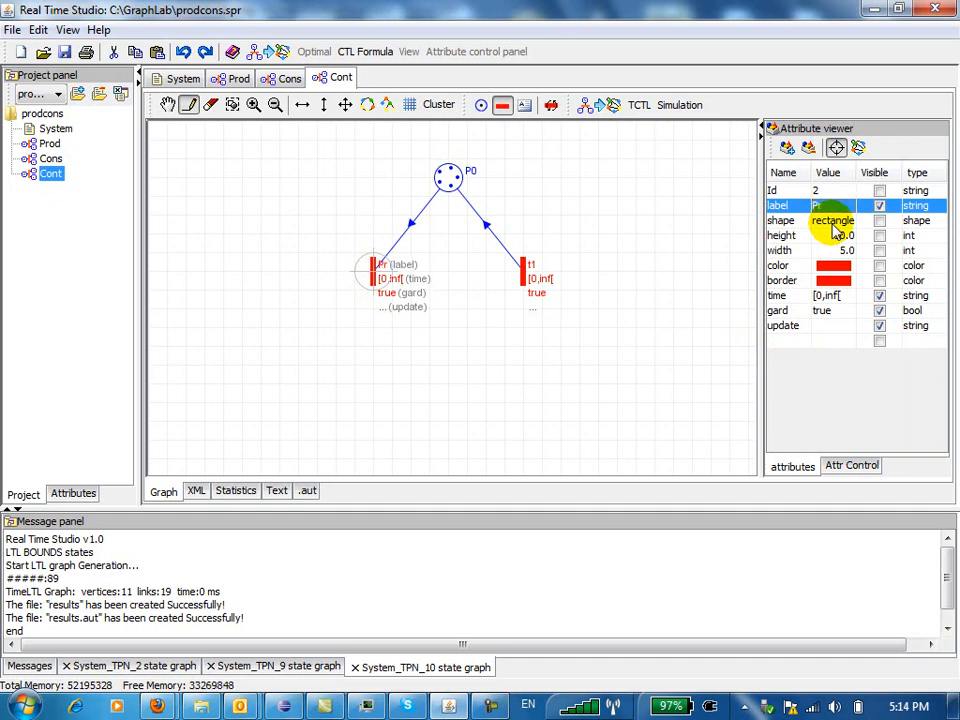
click(521, 270)
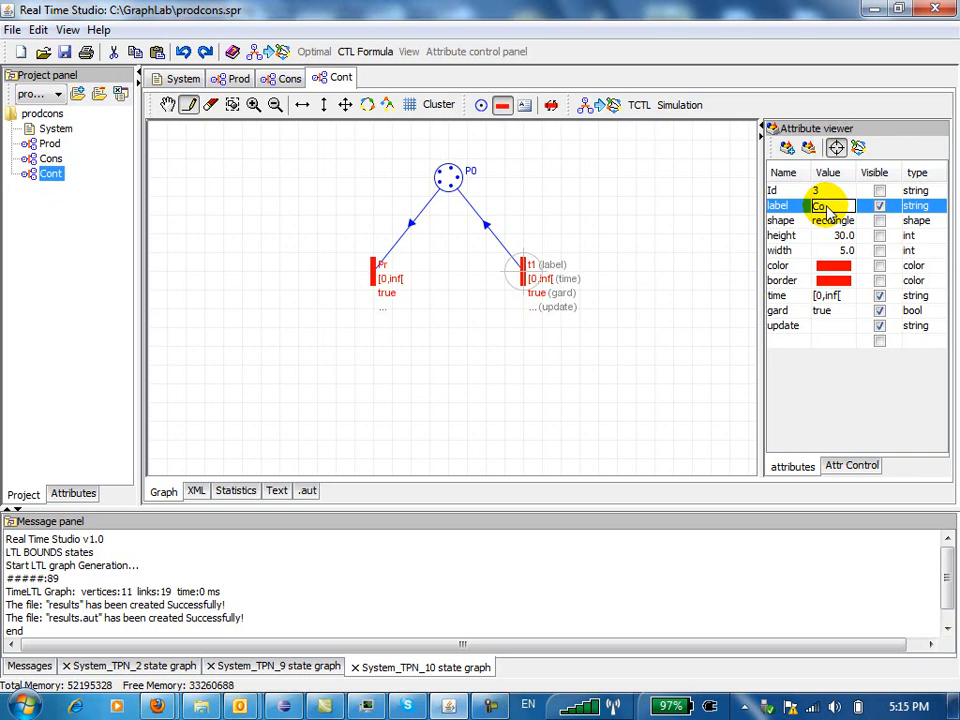
key(Return)
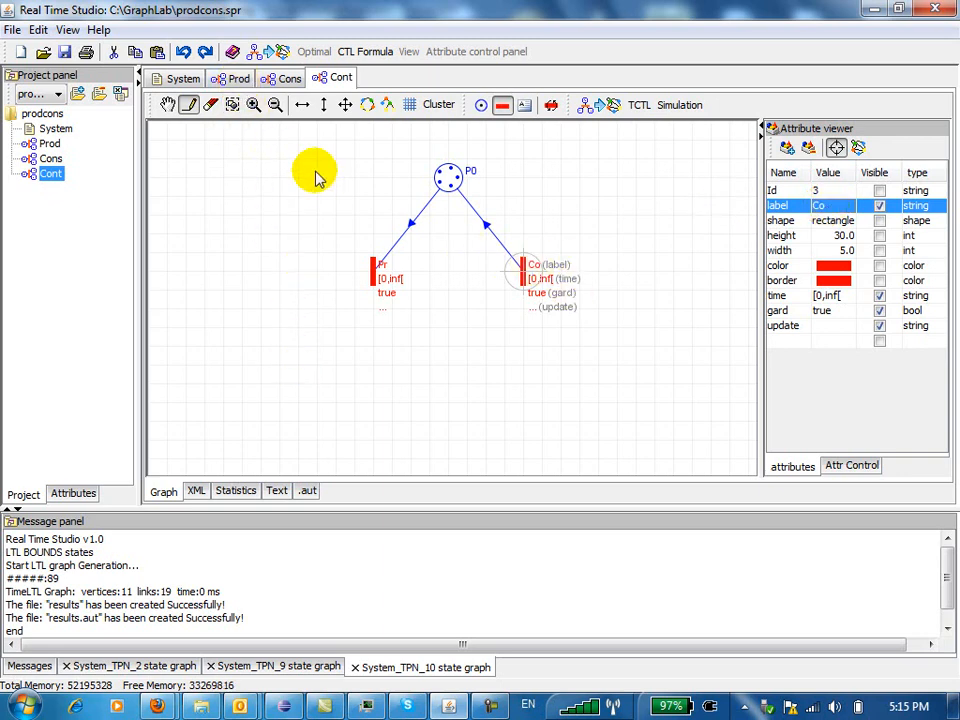
Step: Set the label of the transition between prod and P1 in the Prod net to Pr
click(239, 79)
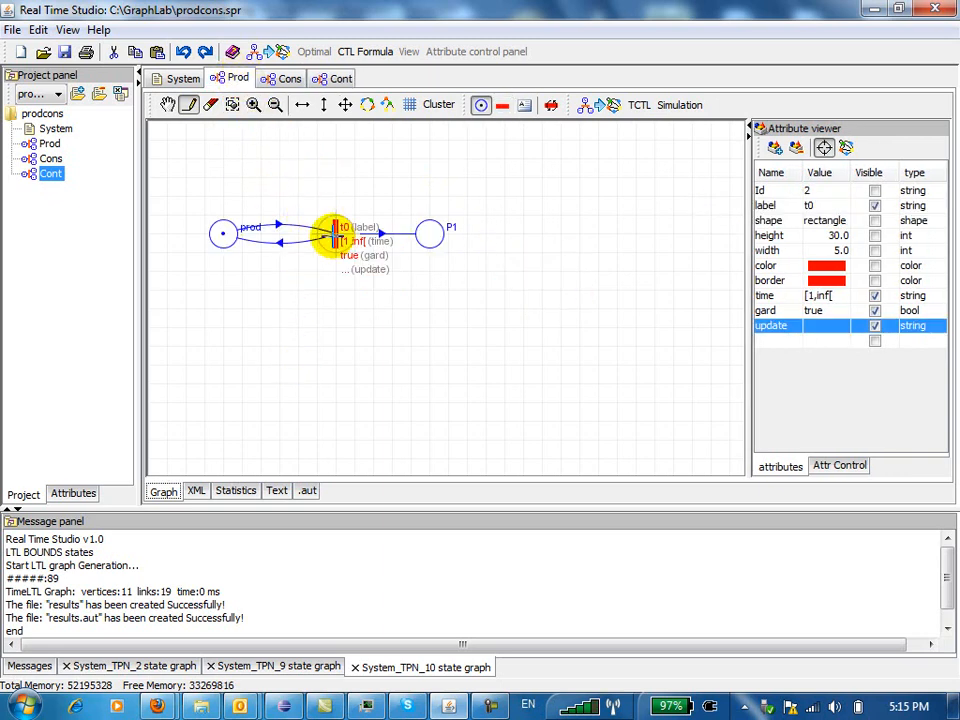
click(336, 235)
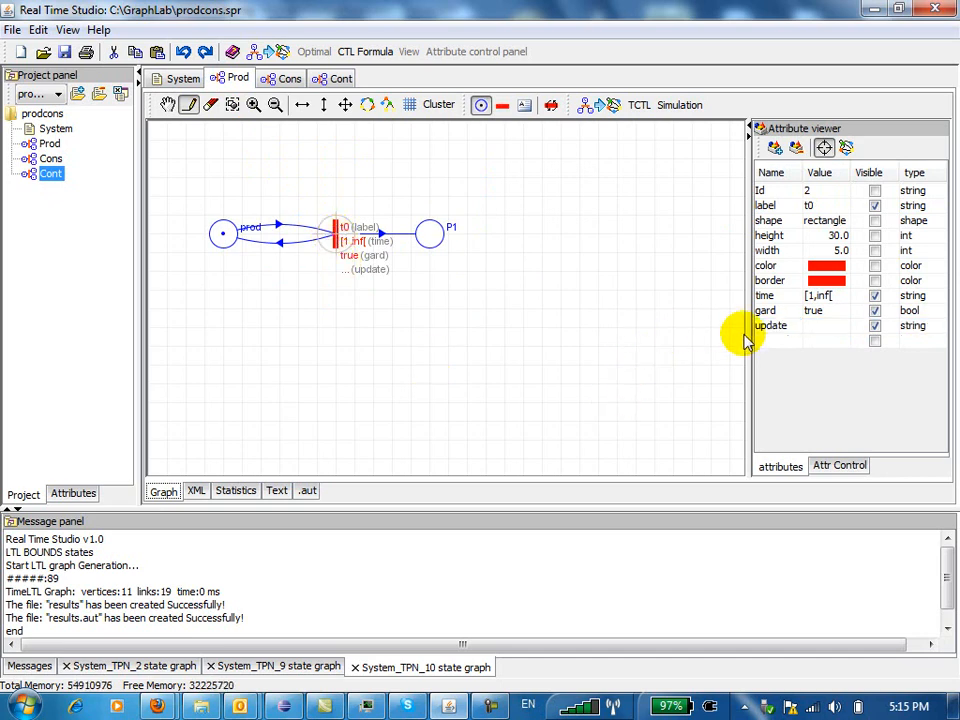
click(818, 207)
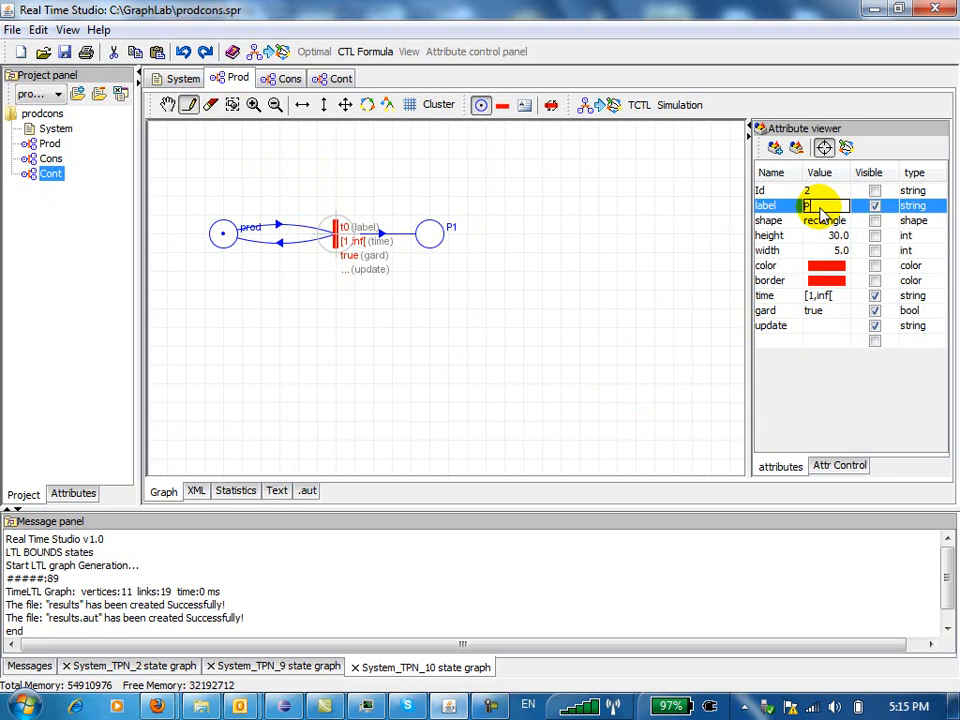
key(Return)
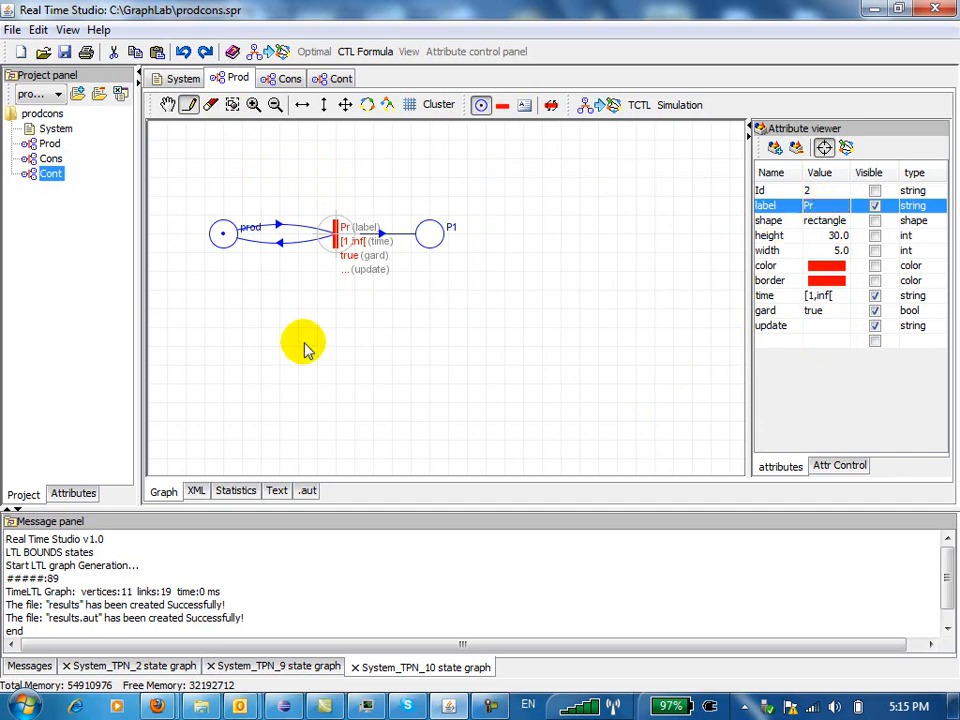
Step: Set the label of the transition between P1 and cons in the Cons net to Co!
click(287, 78)
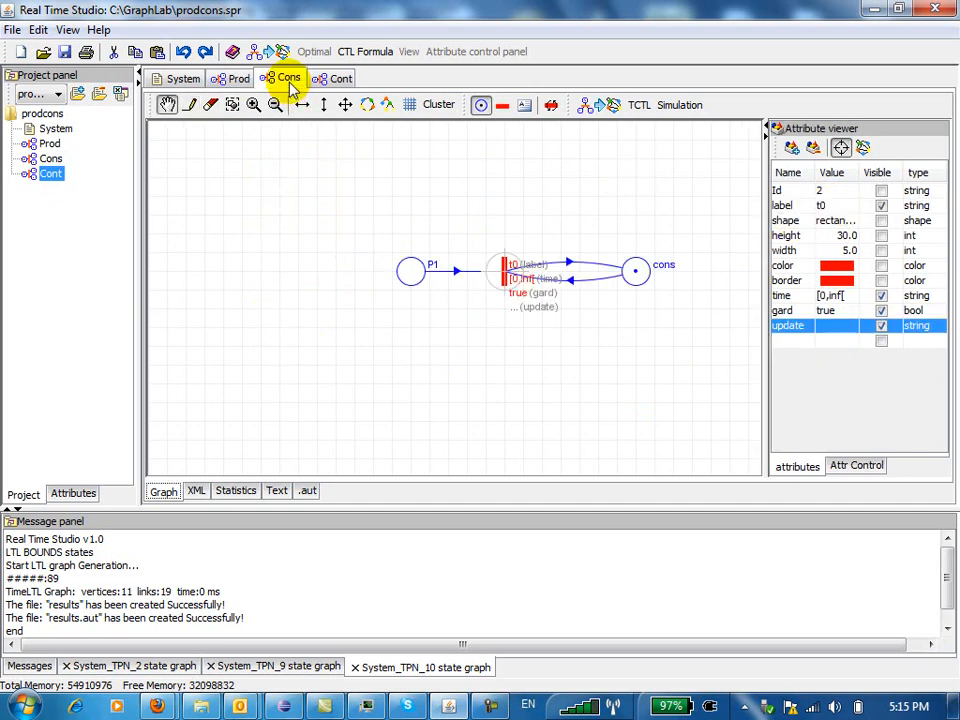
click(505, 272)
click(512, 299)
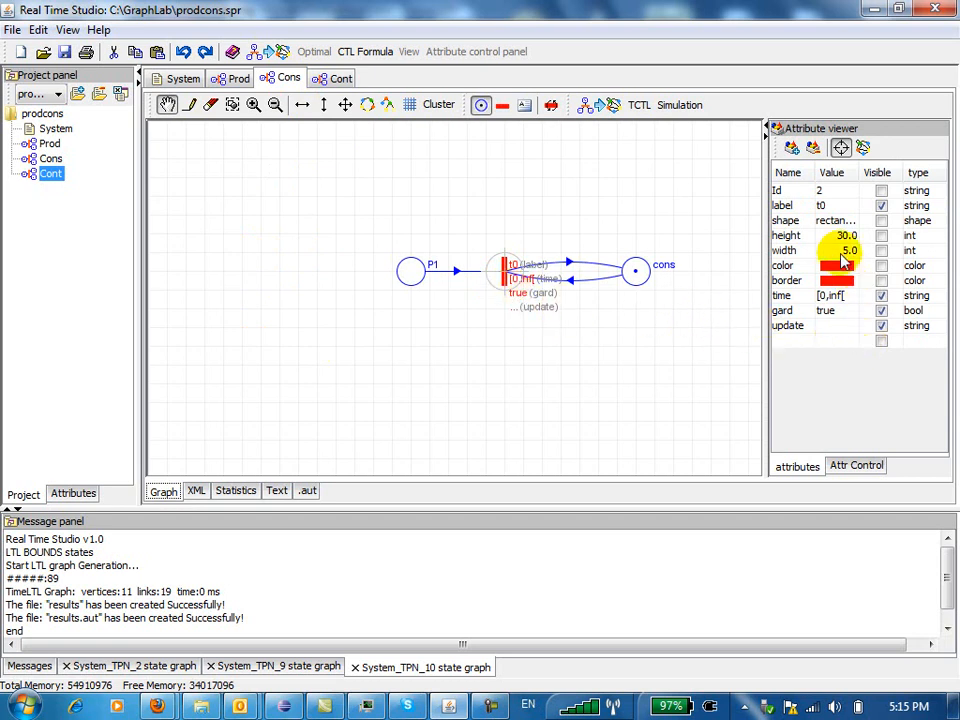
double_click(828, 206)
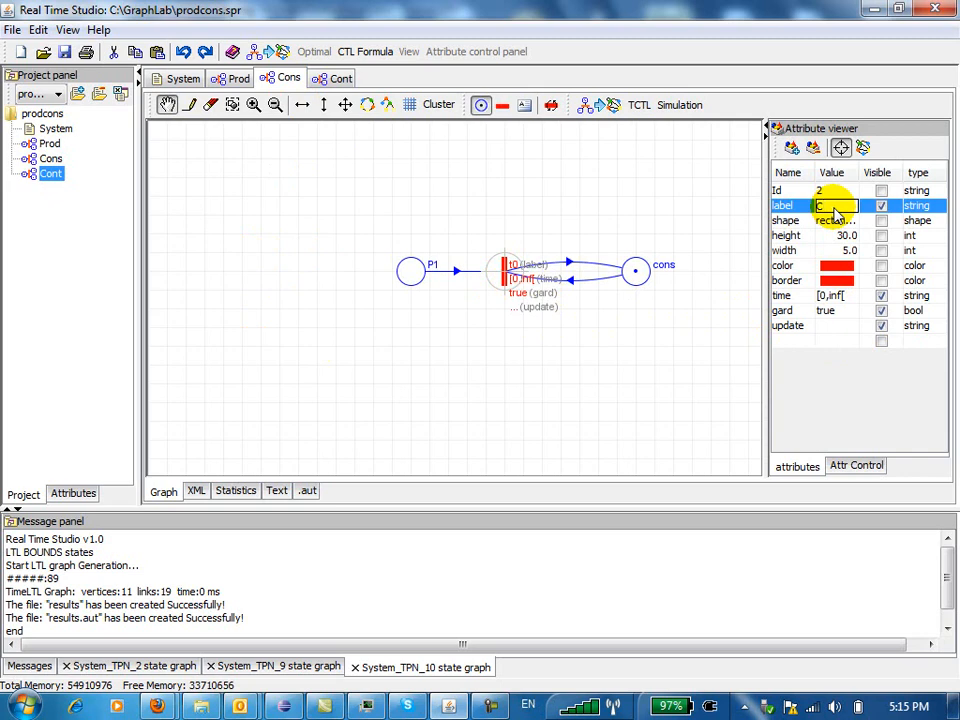
key(Return)
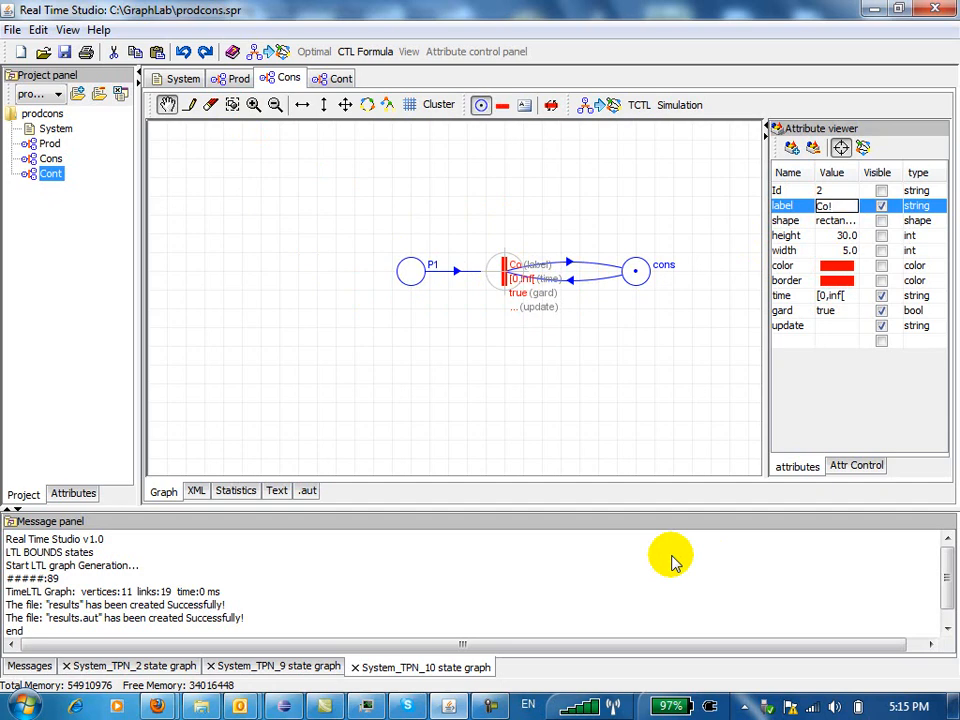
key(Return)
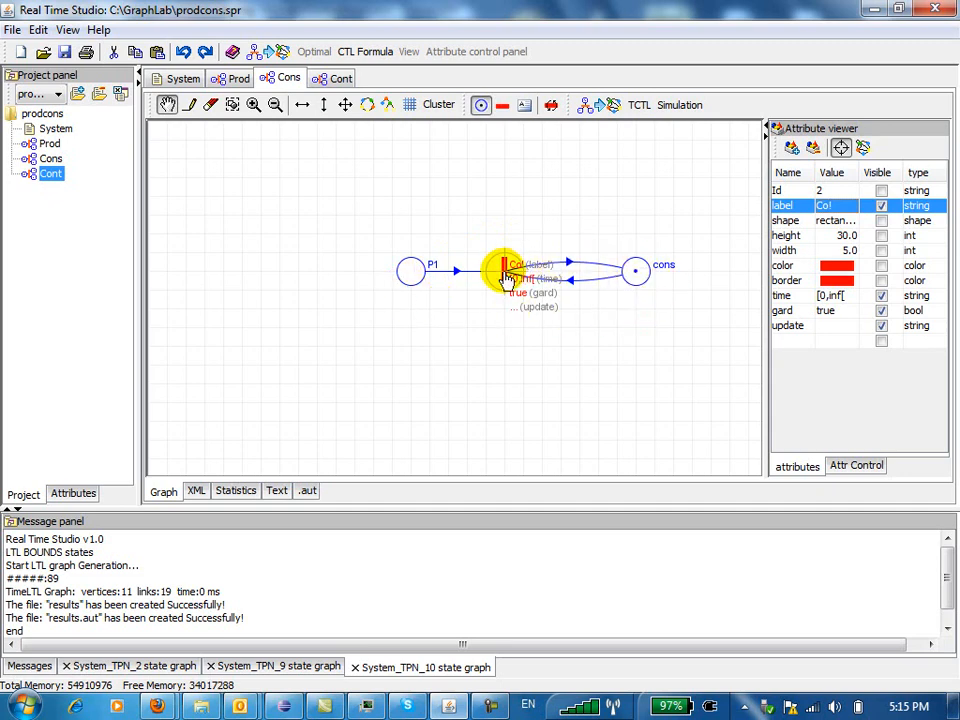
Step: Turn the Cont net's transition labels into receiving ones, changing them to Co? and Pr?
click(335, 80)
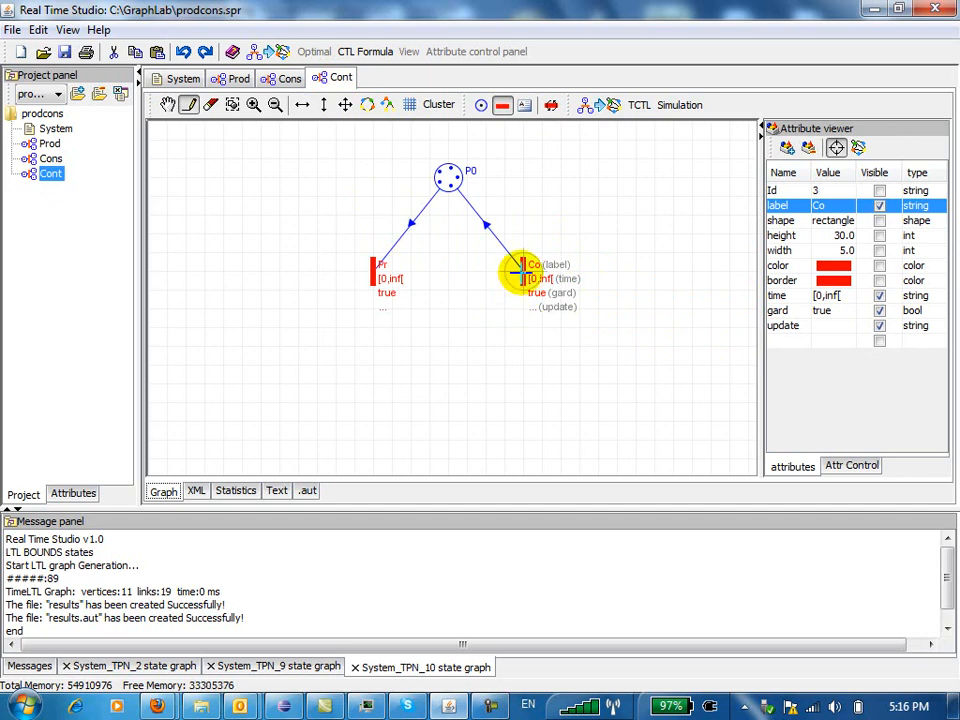
click(522, 270)
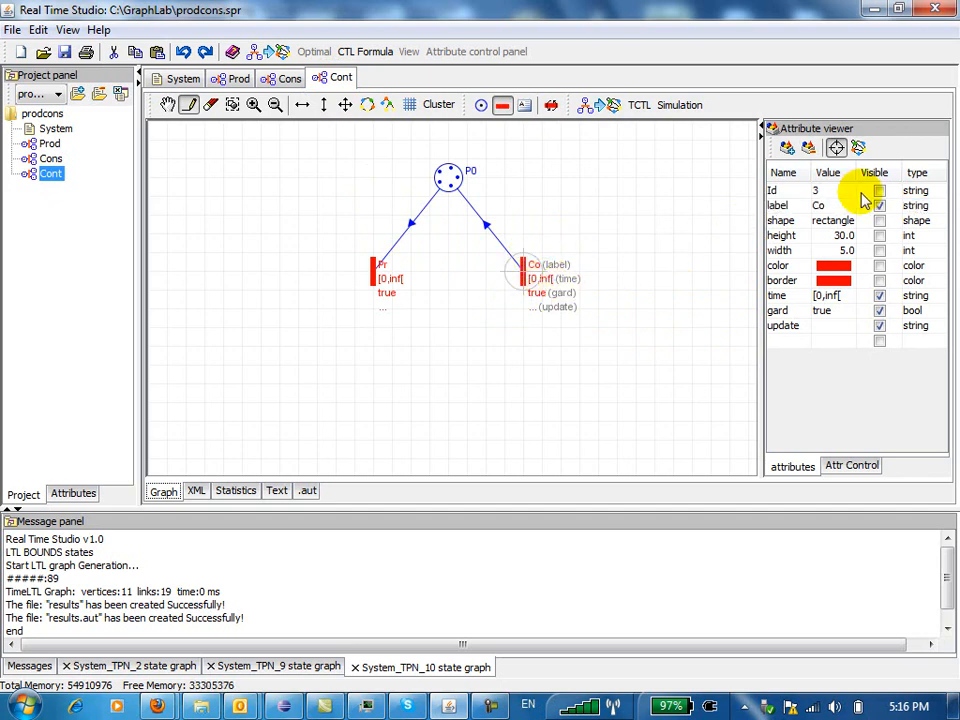
double_click(824, 205)
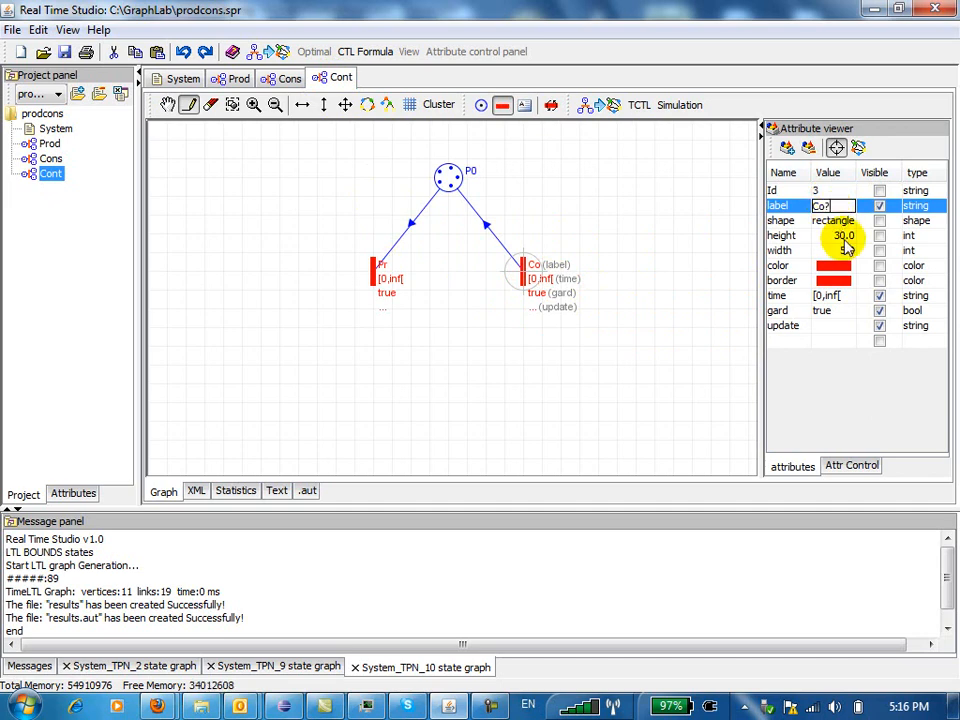
key(Return)
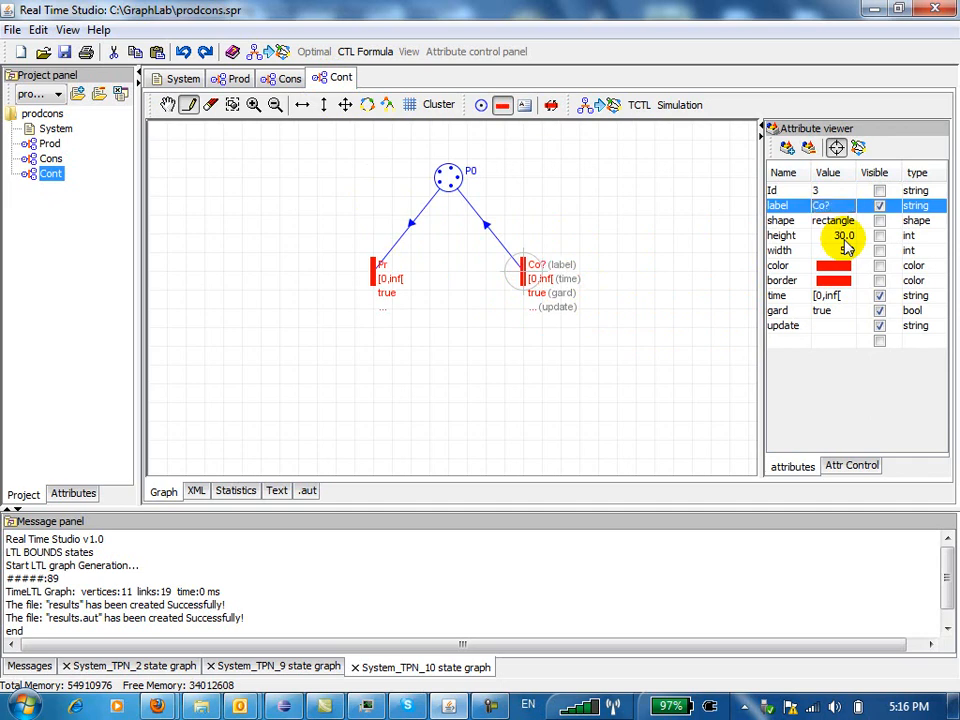
click(372, 270)
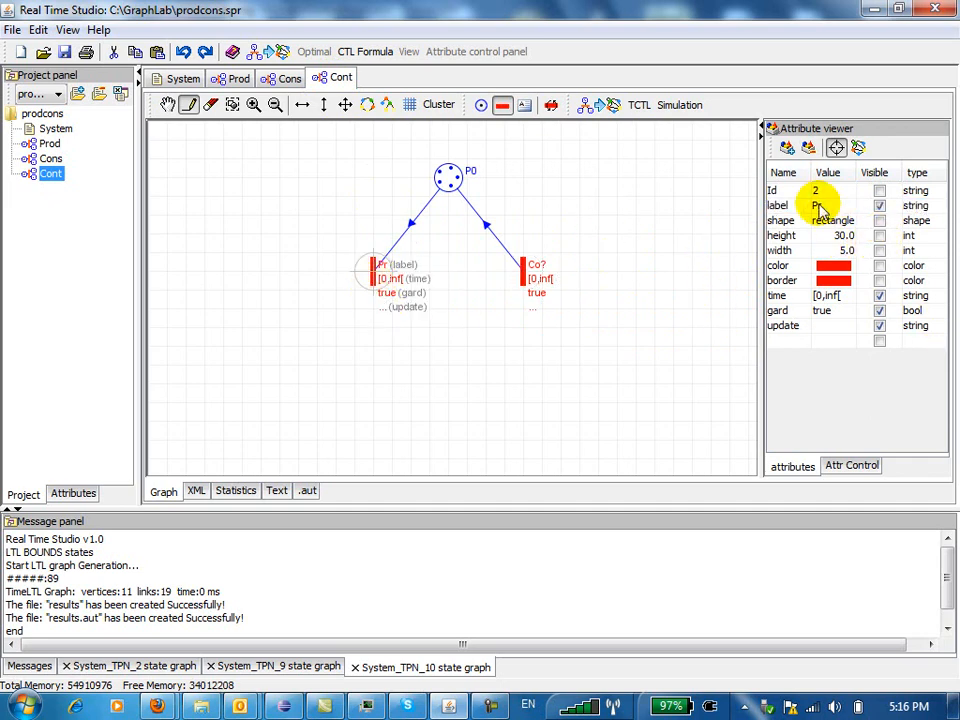
double_click(824, 205)
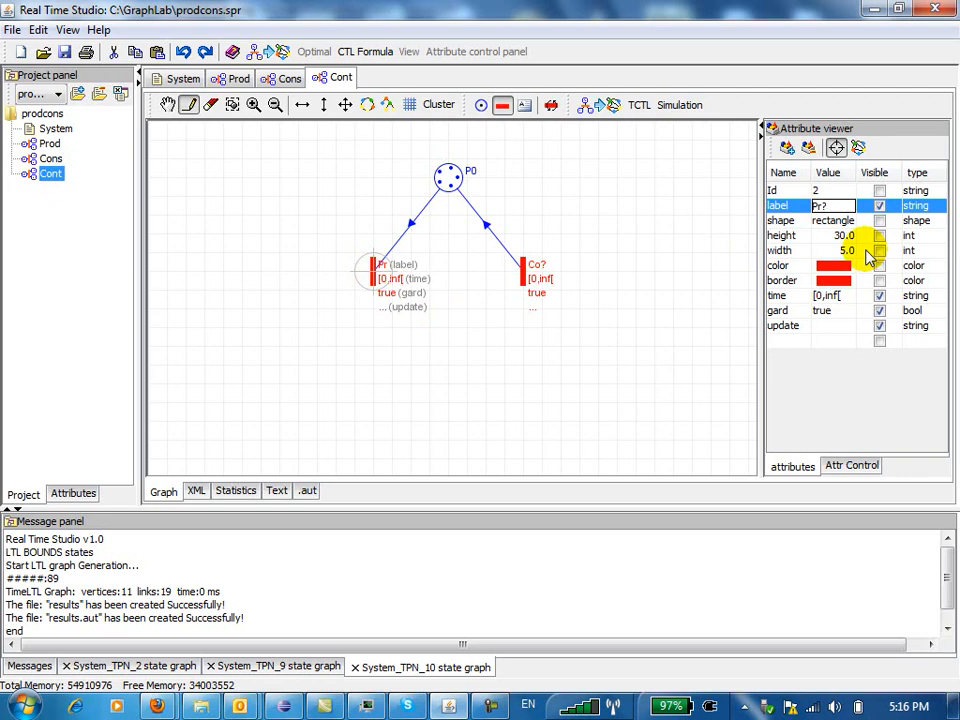
key(Return)
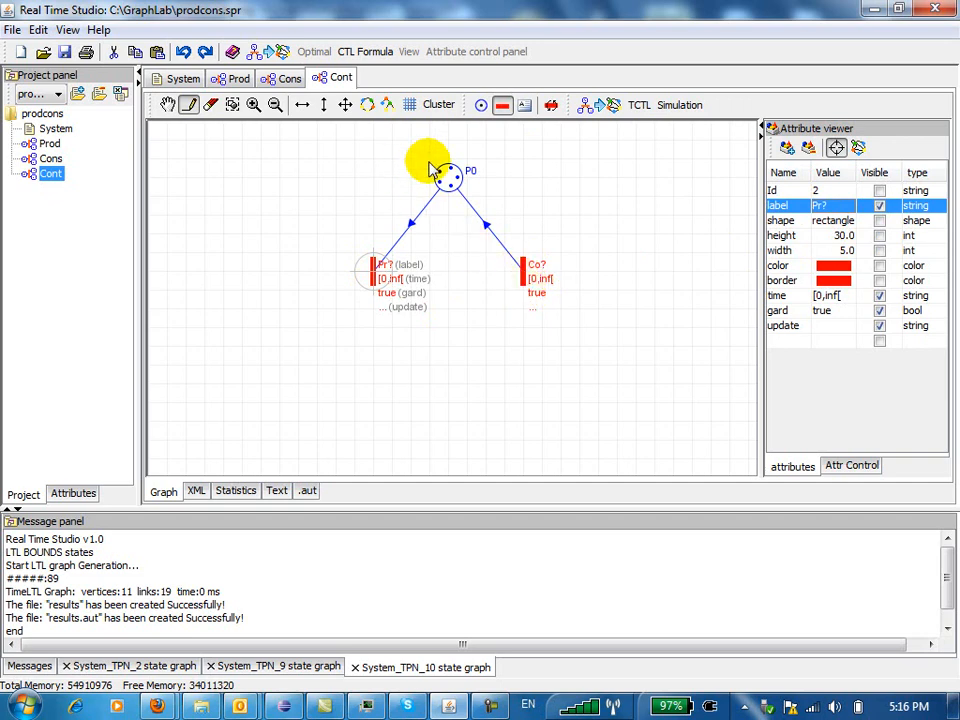
Step: Change the label of the Prod net's transition to the sending form Pr!
click(238, 79)
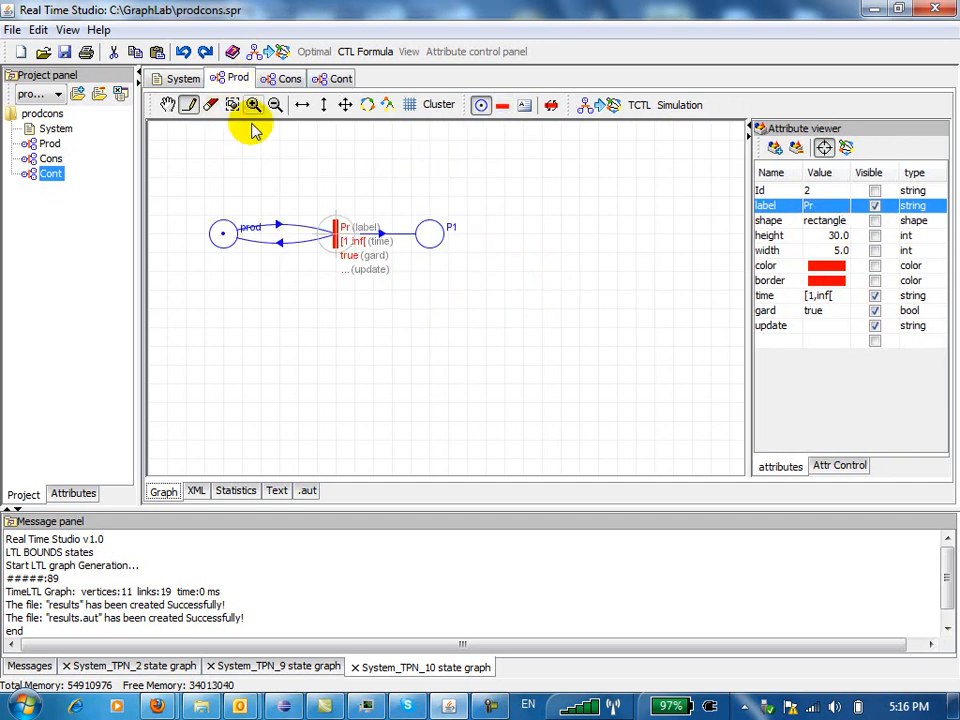
click(335, 235)
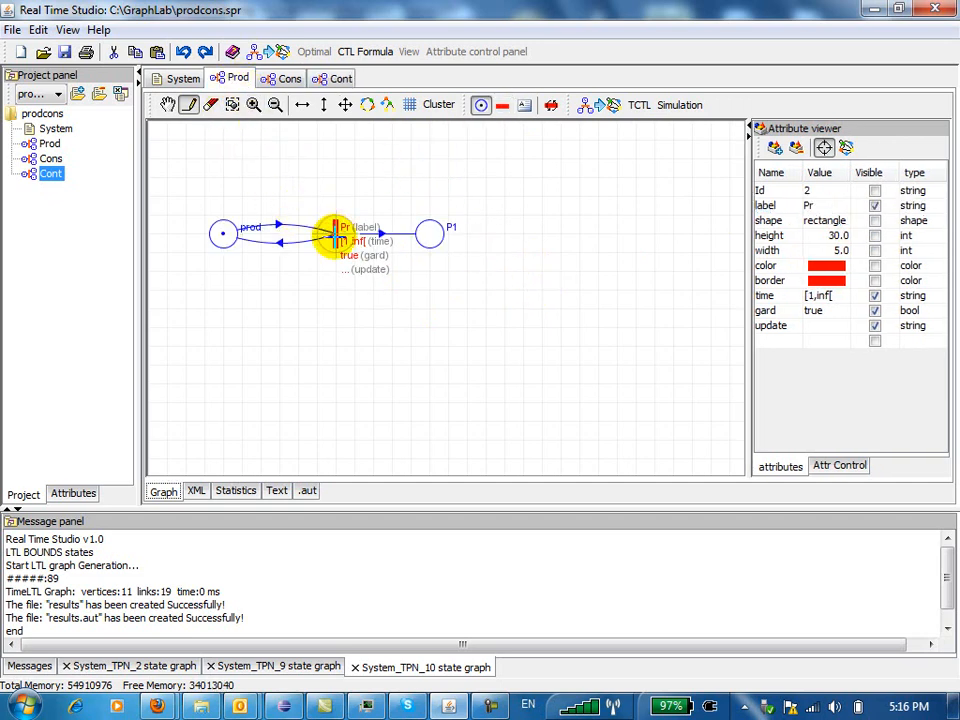
click(820, 205)
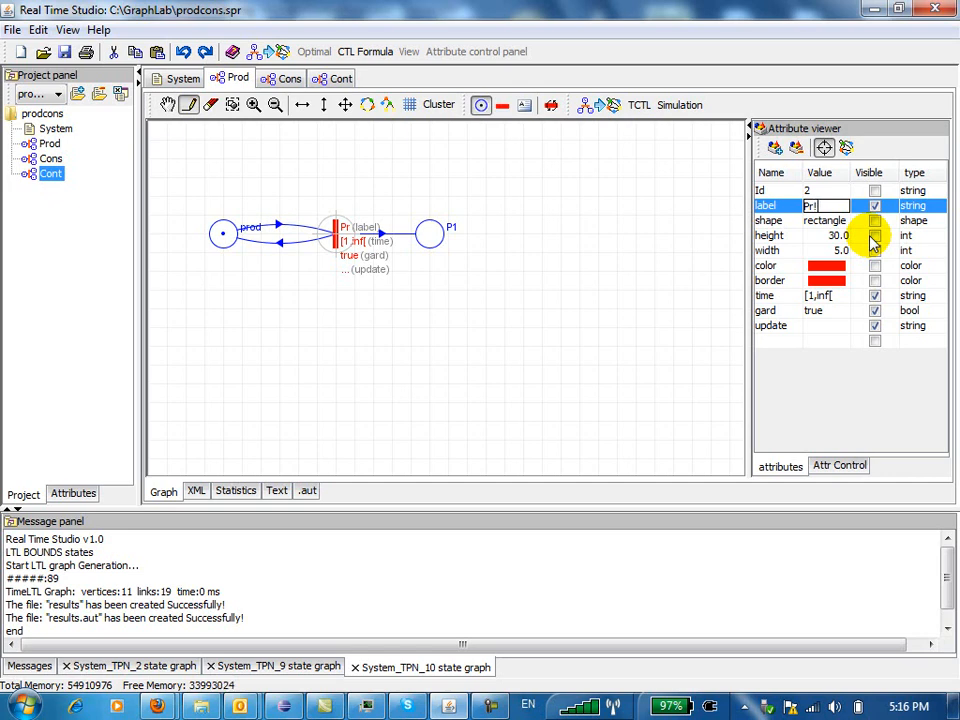
key(Return)
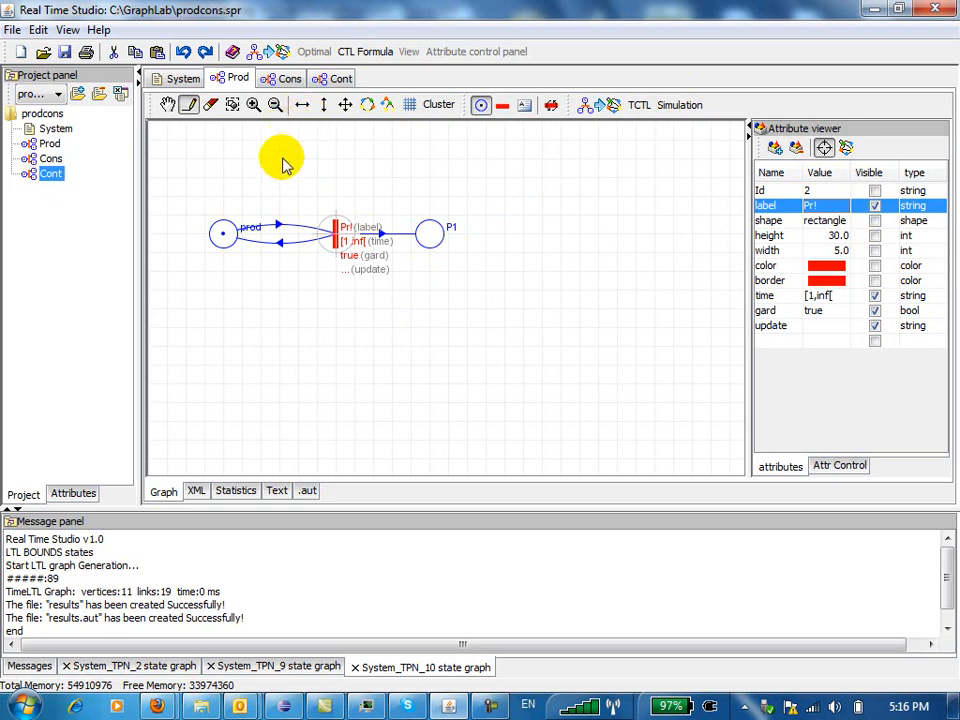
Step: Add the line "process con = Cont();" to the System description and compile it
click(186, 80)
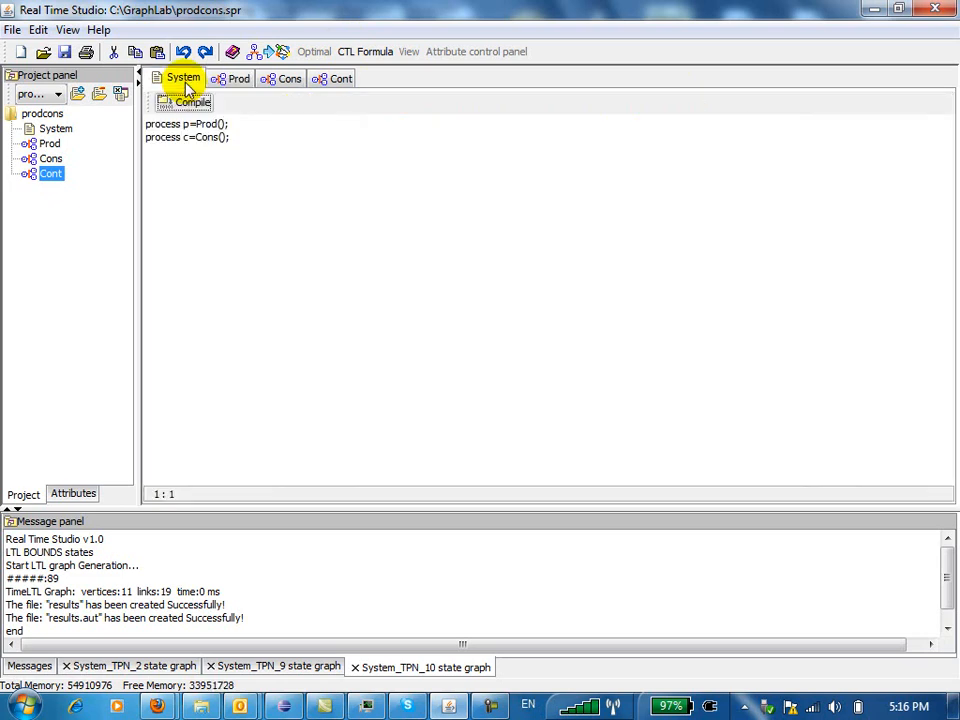
click(245, 141)
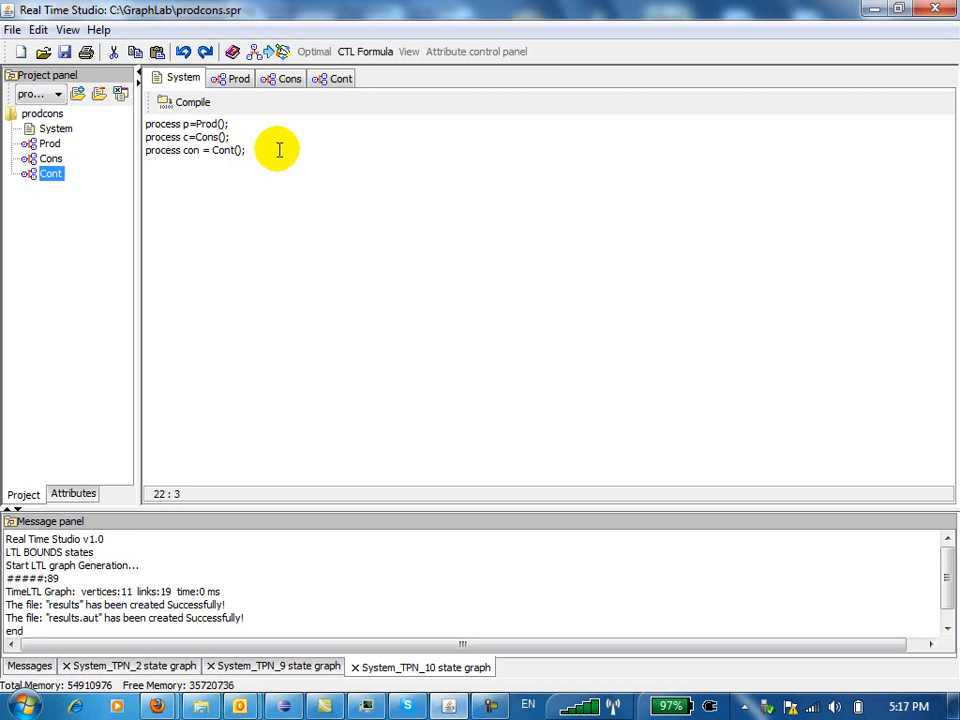
click(187, 102)
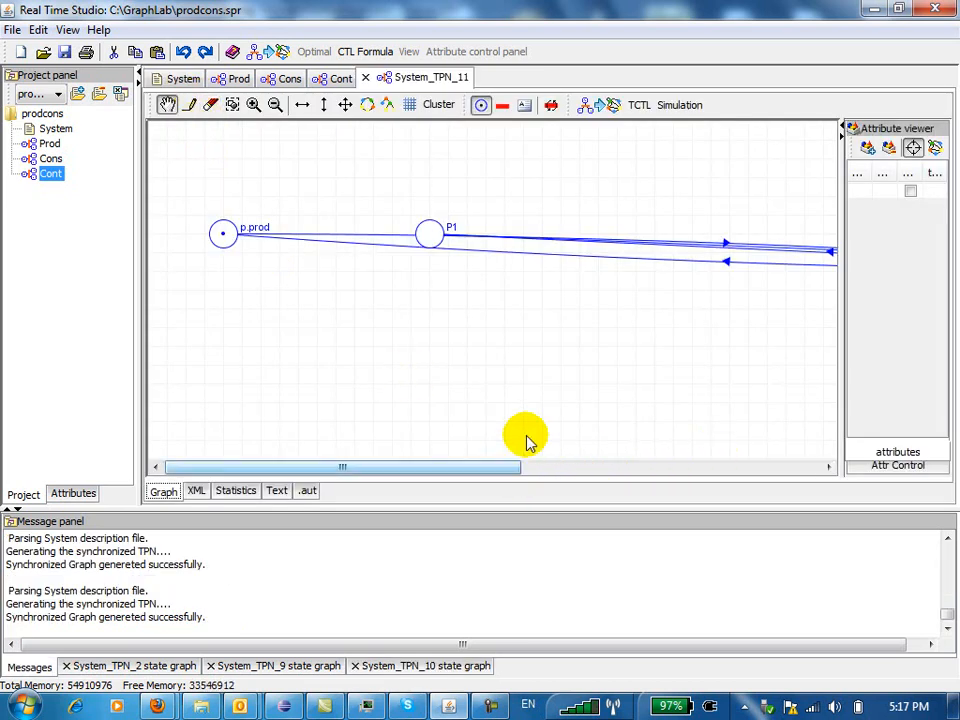
Step: Fit the synchronized net to the canvas and spread out places P1 and c.cons and transitions Pr and Co to untangle the arcs
click(344, 104)
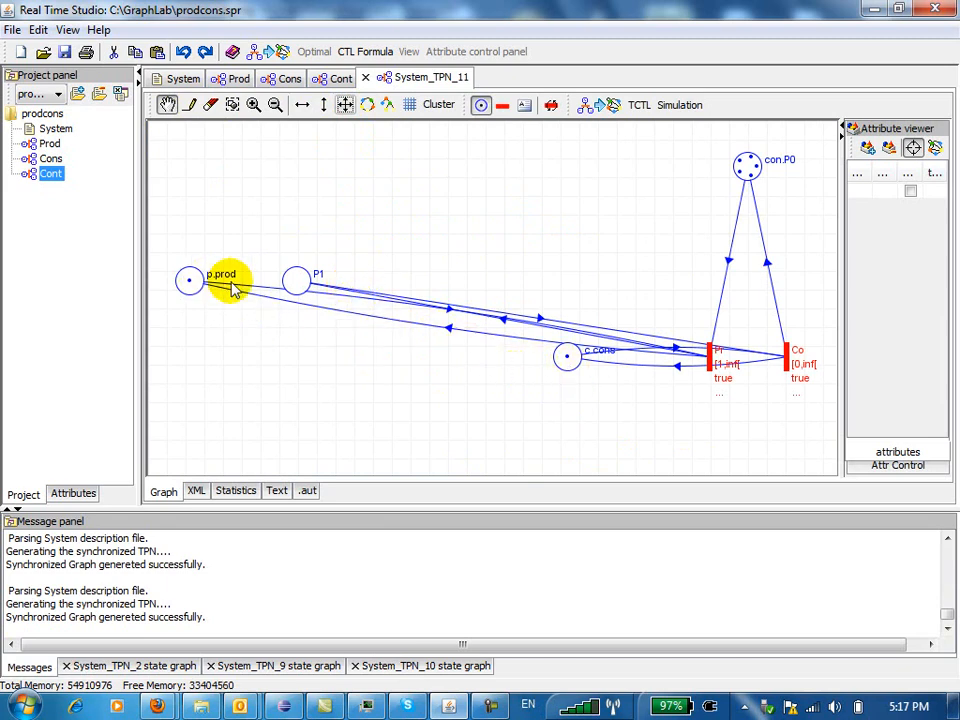
drag(297, 283, 599, 200)
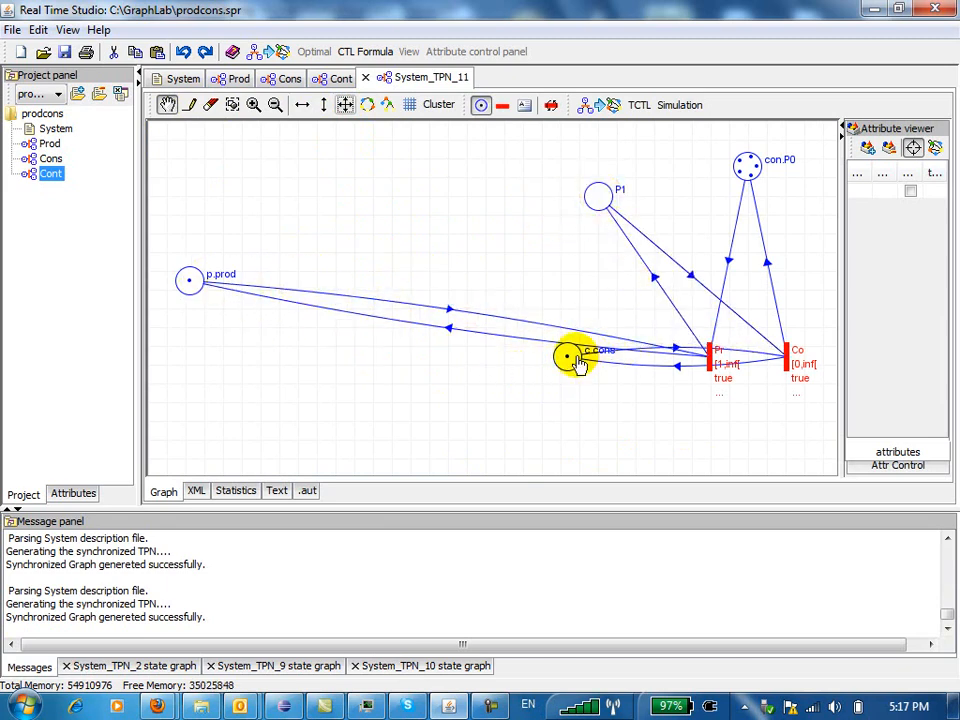
drag(576, 359, 812, 404)
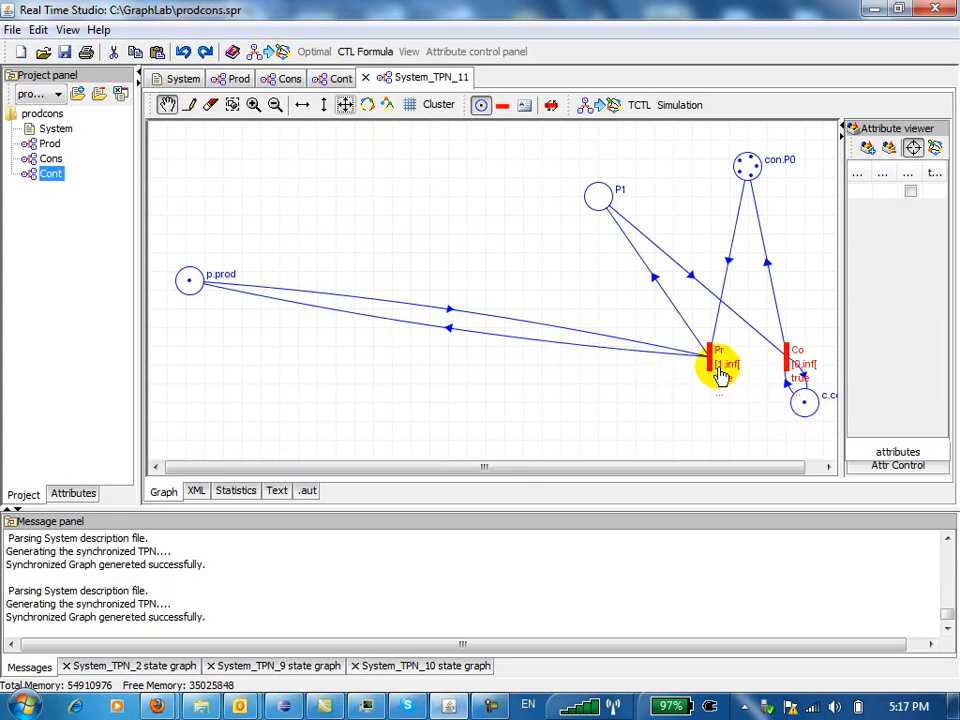
drag(714, 370, 412, 312)
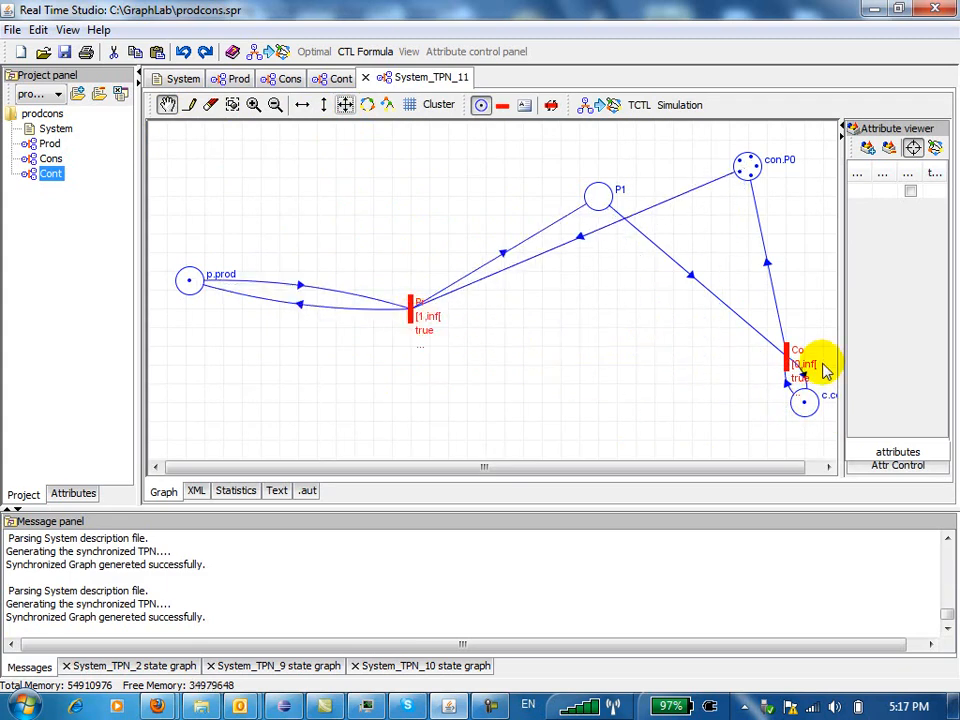
drag(788, 366, 600, 360)
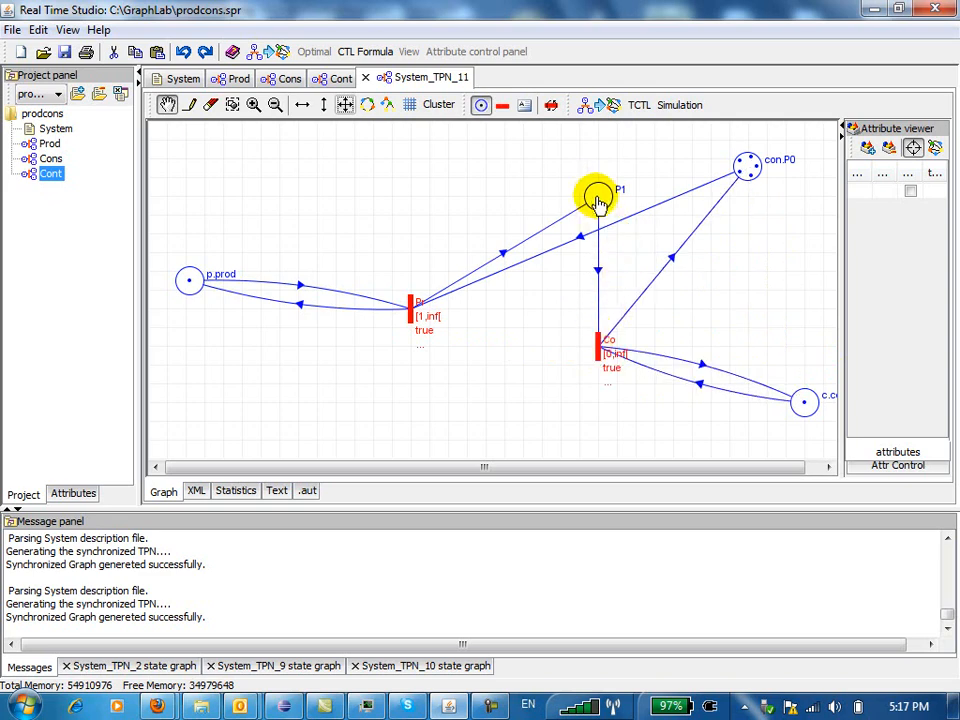
Step: Rearrange the composed net symmetrically, with con.P0 above, P1 centred between transitions Pr and Co, and c.cons level with Co
mouse_move(535, 328)
mouse_down()
mouse_move(540, 312)
mouse_move(548, 338)
mouse_up()
drag(744, 163, 515, 167)
drag(600, 356, 637, 286)
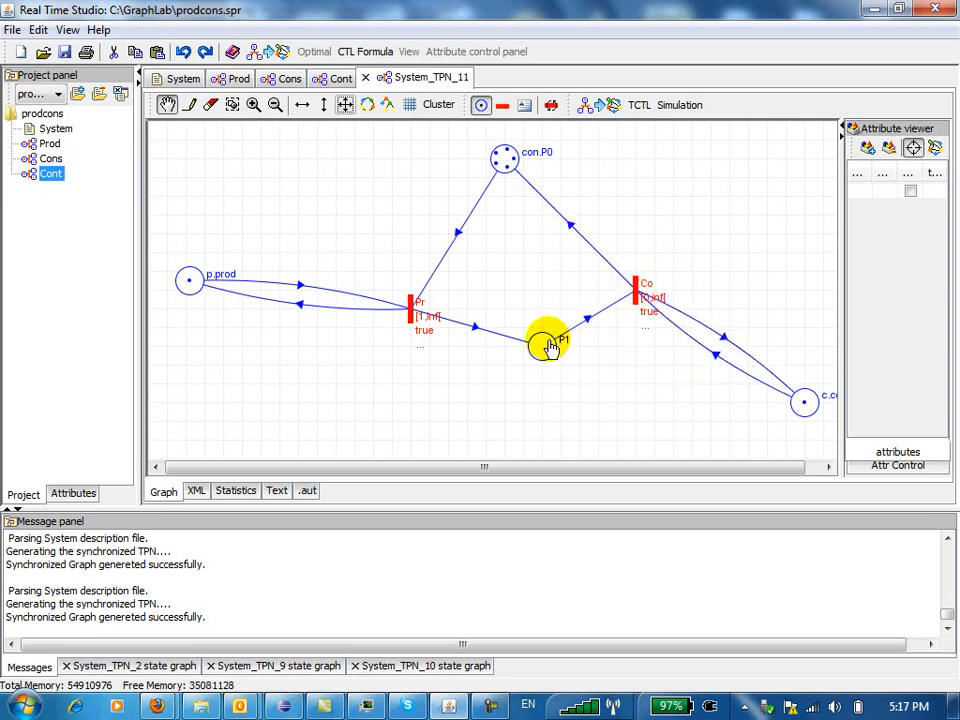
drag(549, 343, 508, 305)
drag(804, 399, 786, 307)
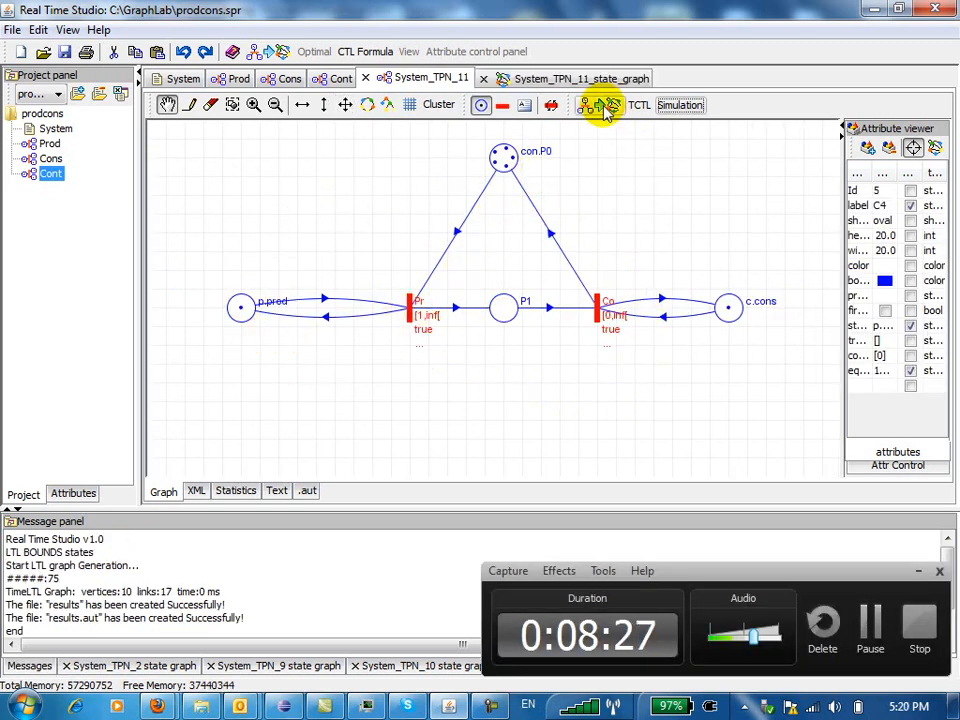
Step: Start a simulation of the composed net with Interval: LSCG state characterization and no compression, and fit the net into its pane
click(680, 105)
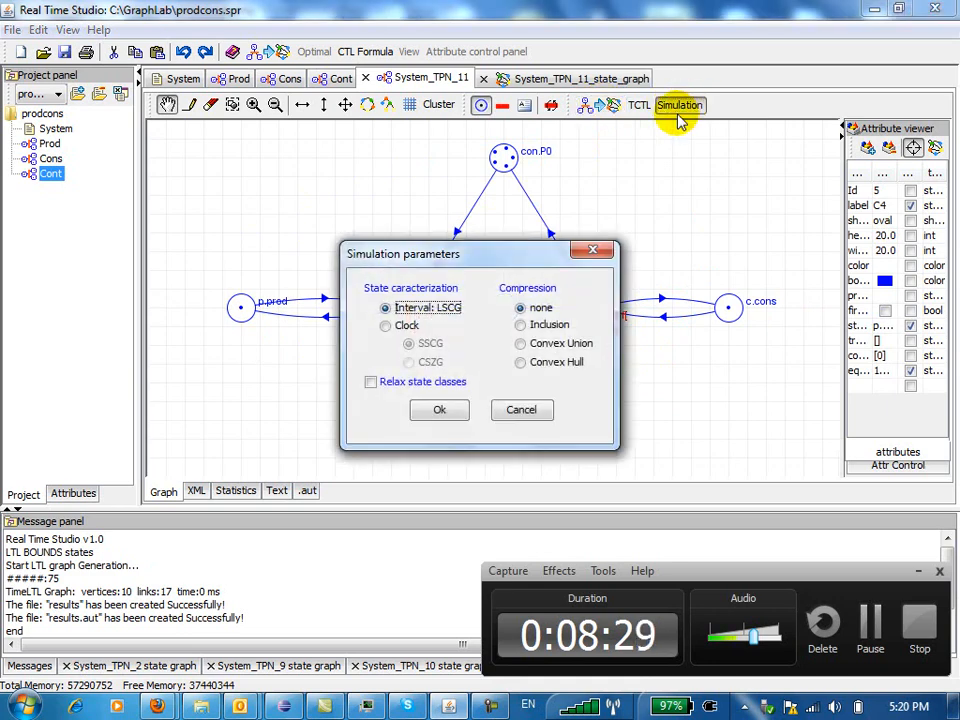
click(439, 410)
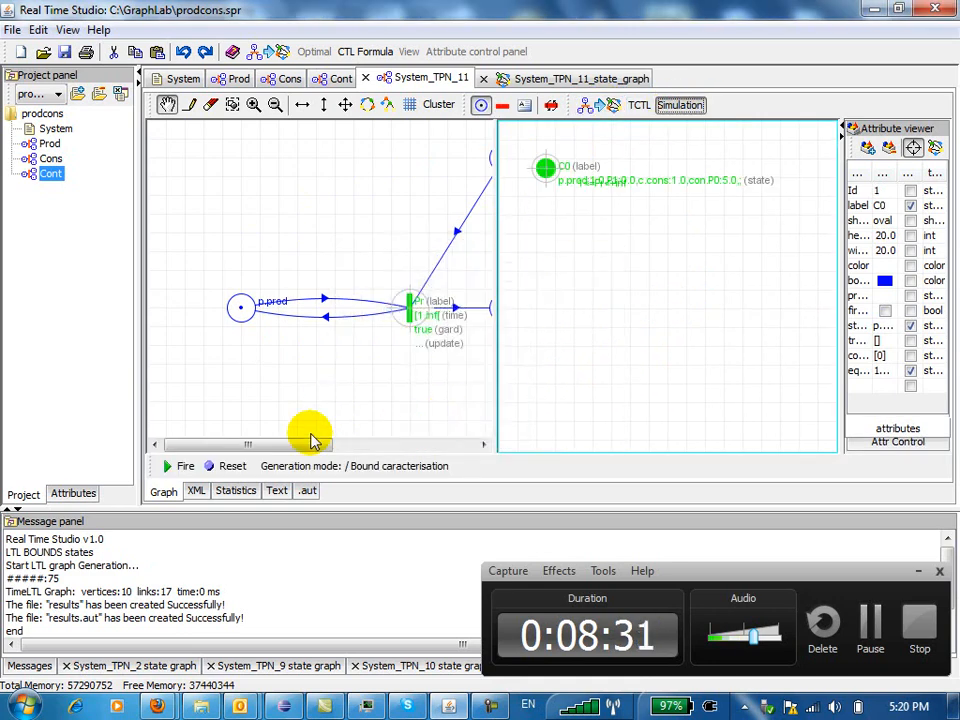
drag(310, 450, 343, 440)
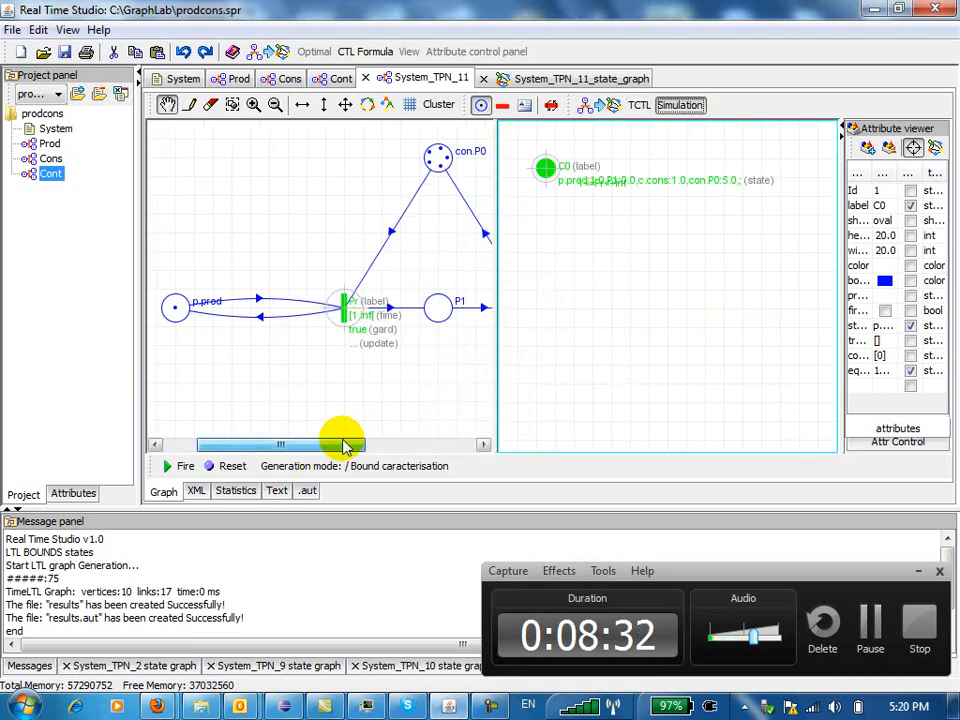
click(344, 104)
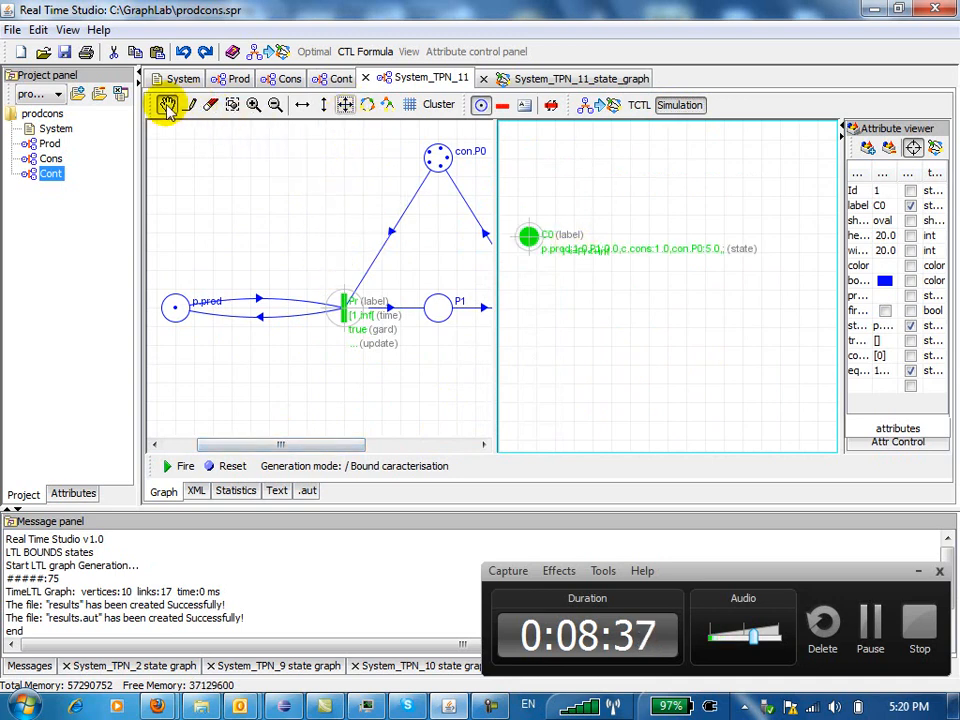
click(313, 171)
click(344, 104)
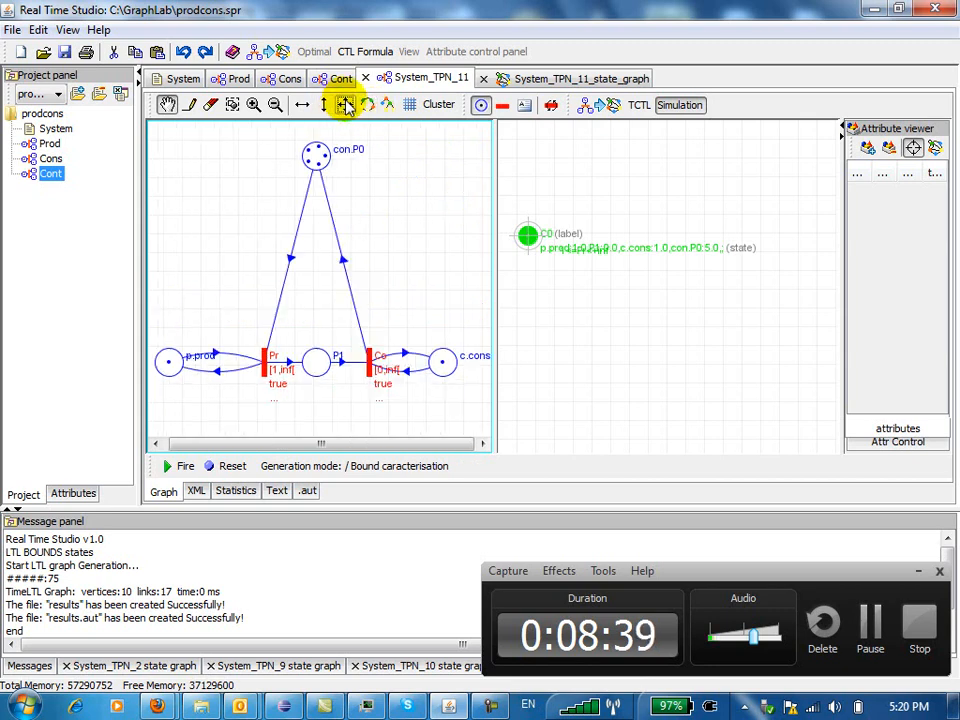
Step: From initial state C0, fire transition Pr five times and then Co once
drag(527, 236, 538, 242)
click(538, 242)
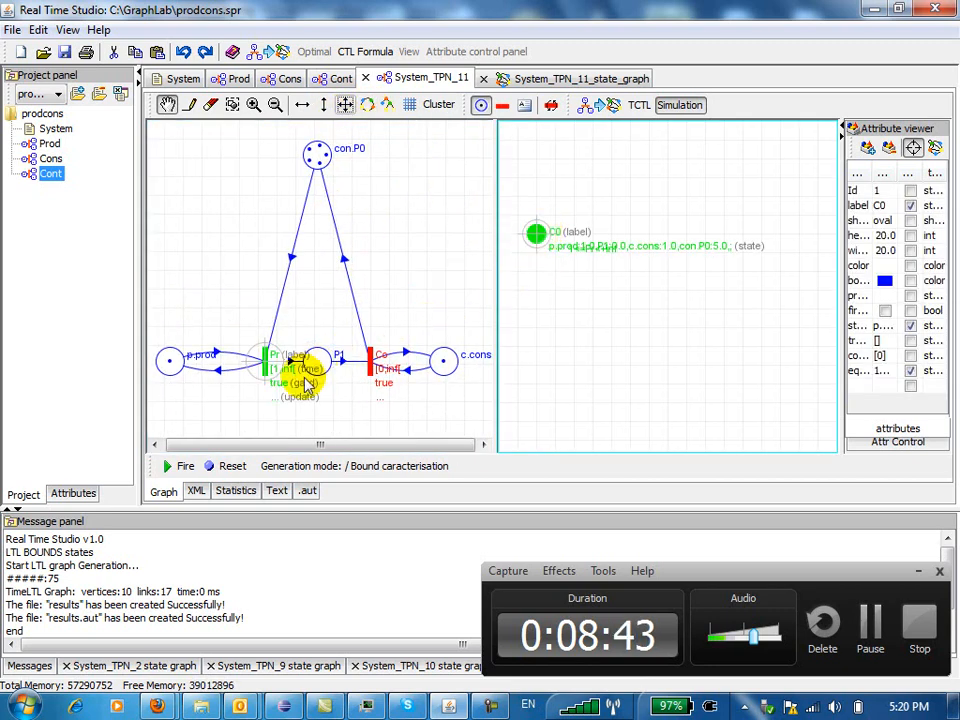
click(182, 467)
click(182, 467)
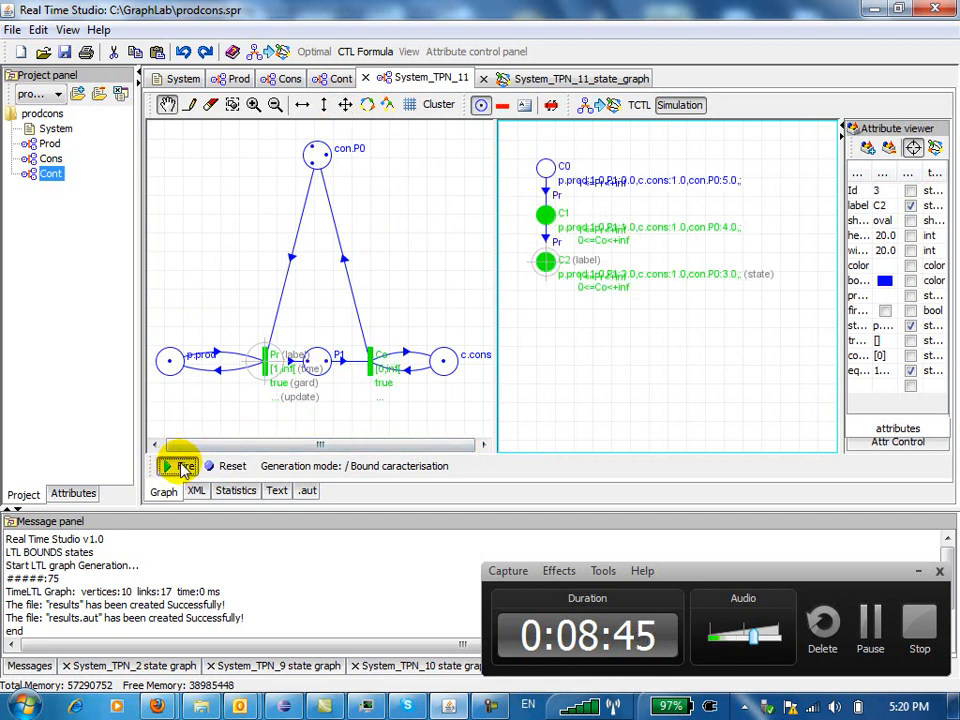
click(182, 467)
click(182, 467)
click(182, 467)
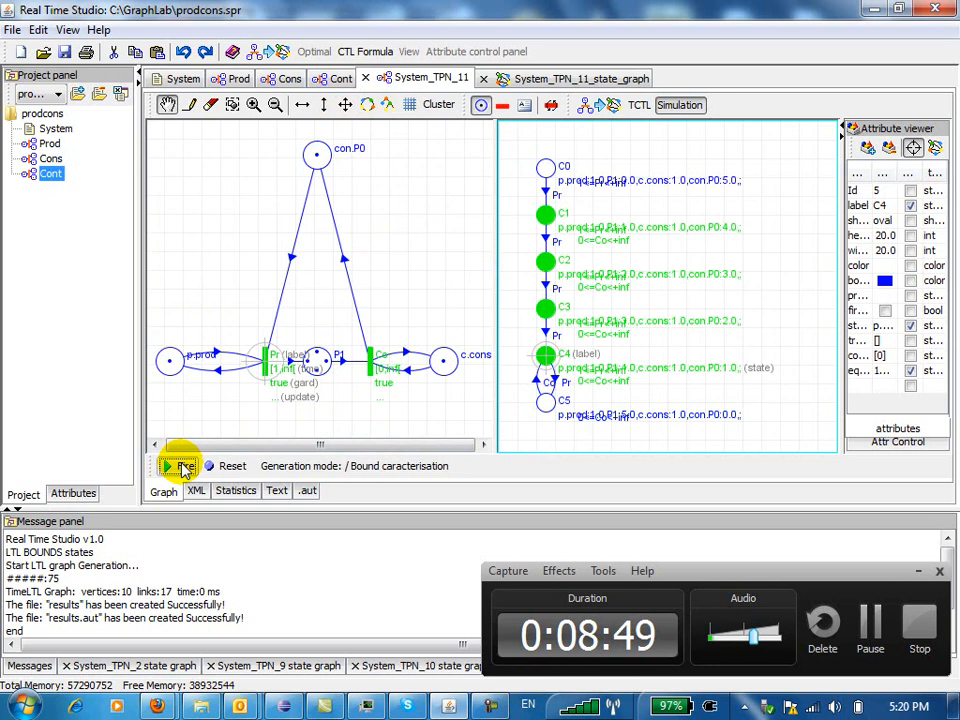
click(184, 467)
Step: Select transition Co and fire it three times in succession from state C4
click(371, 370)
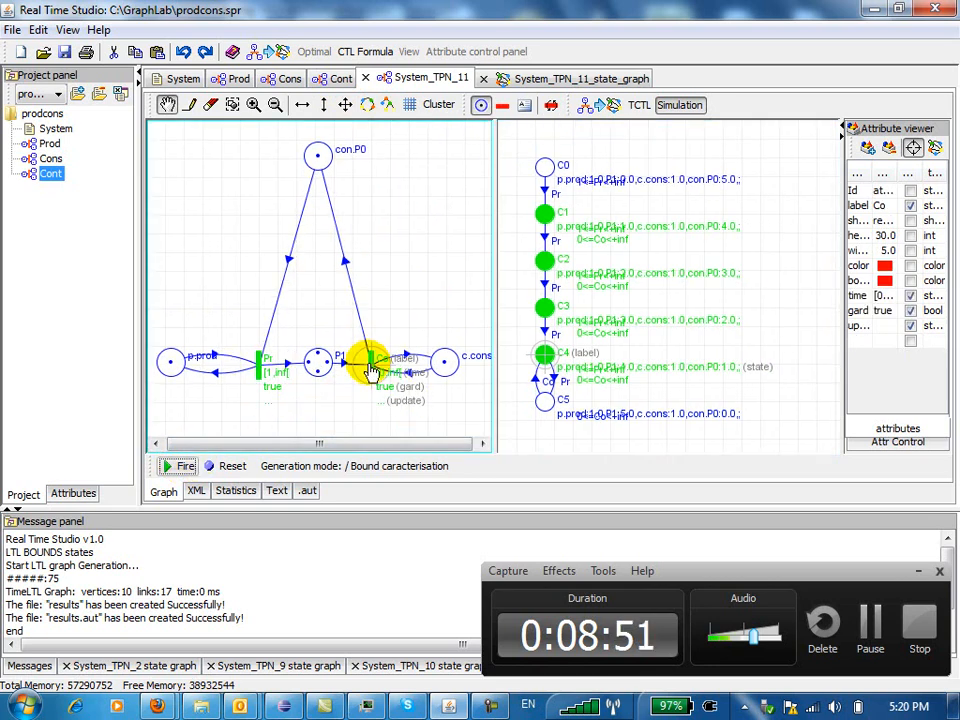
click(184, 467)
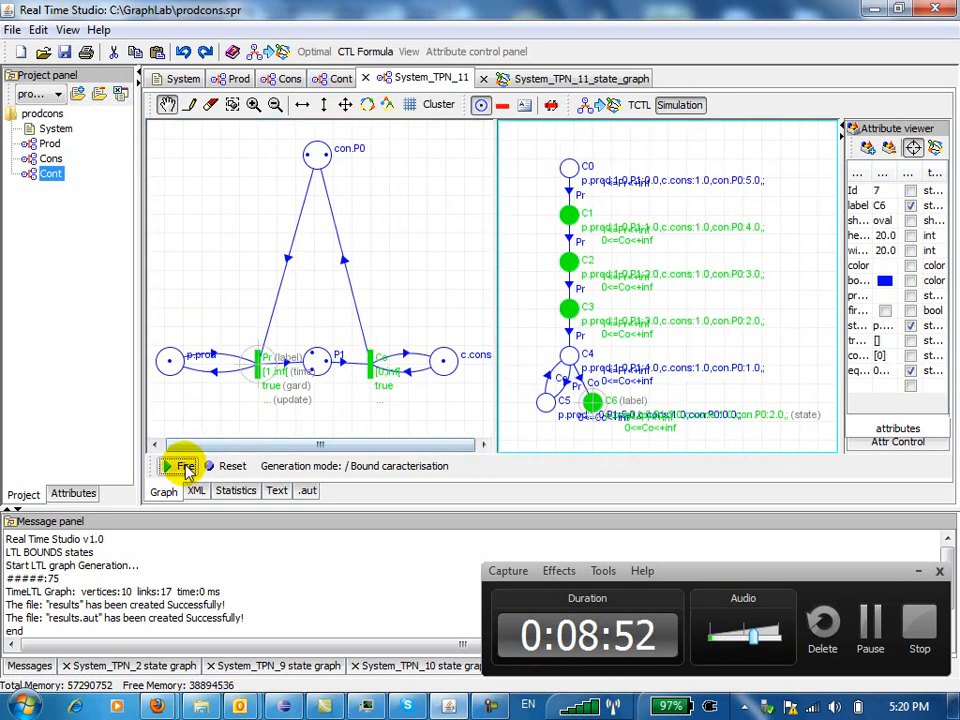
click(371, 370)
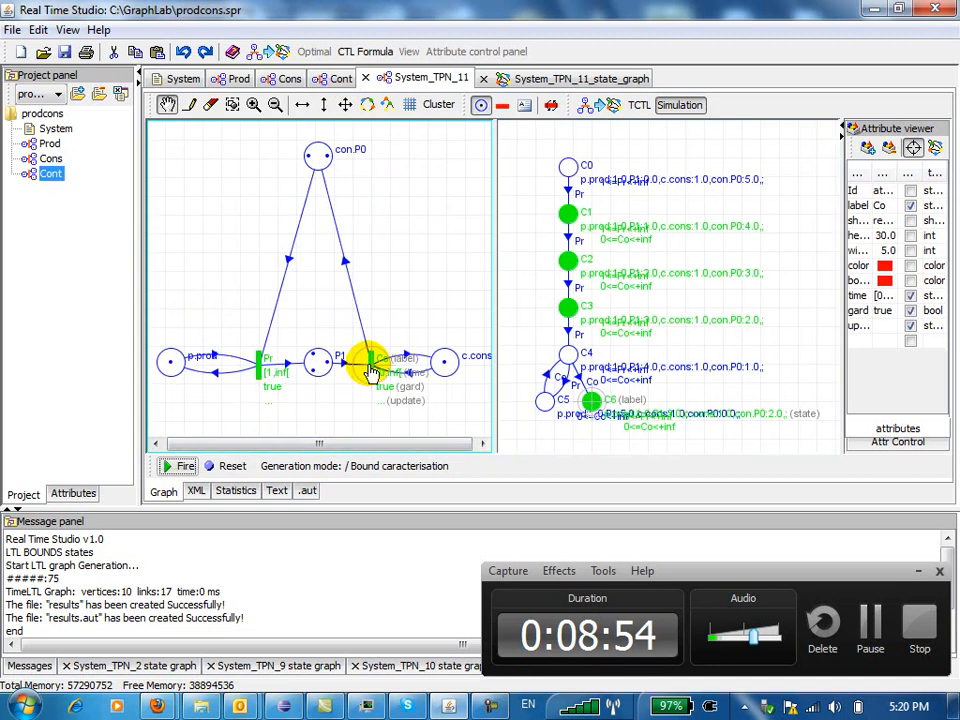
click(184, 467)
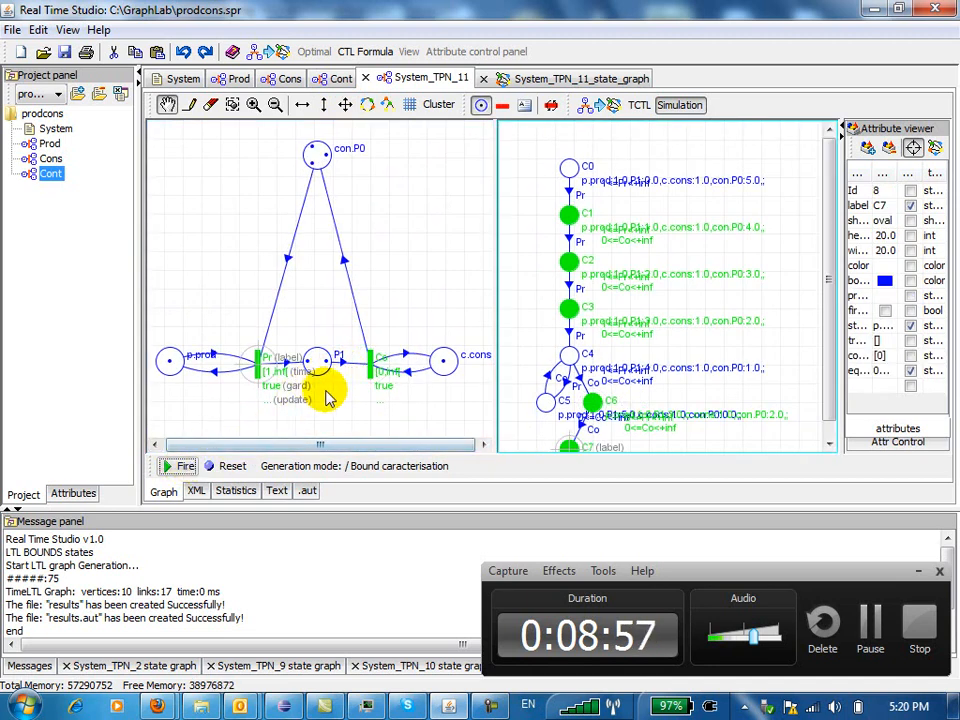
click(371, 370)
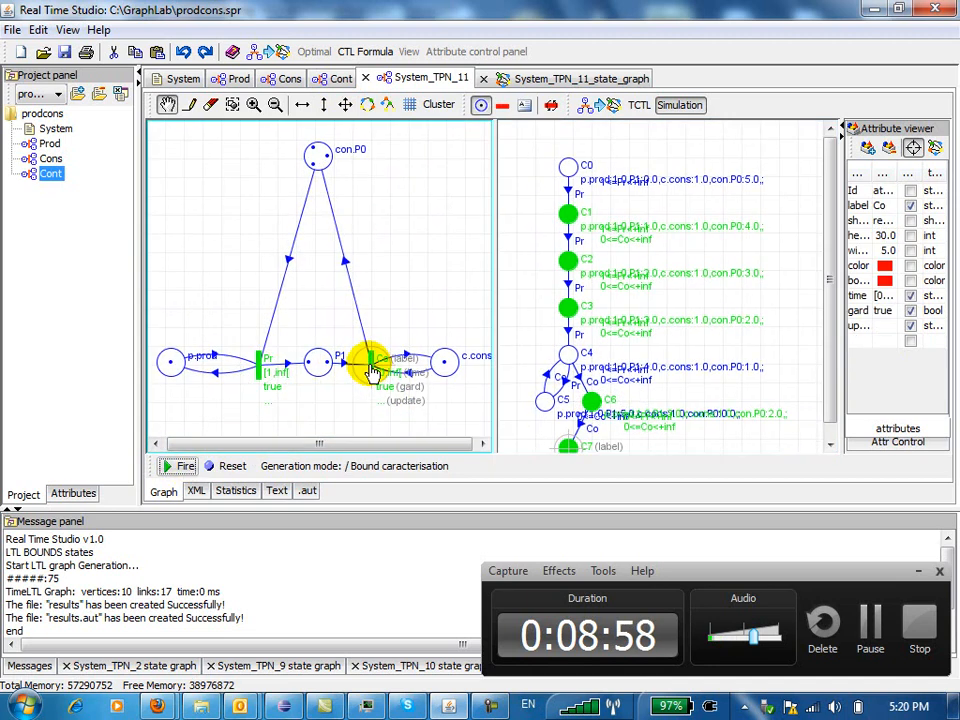
click(180, 468)
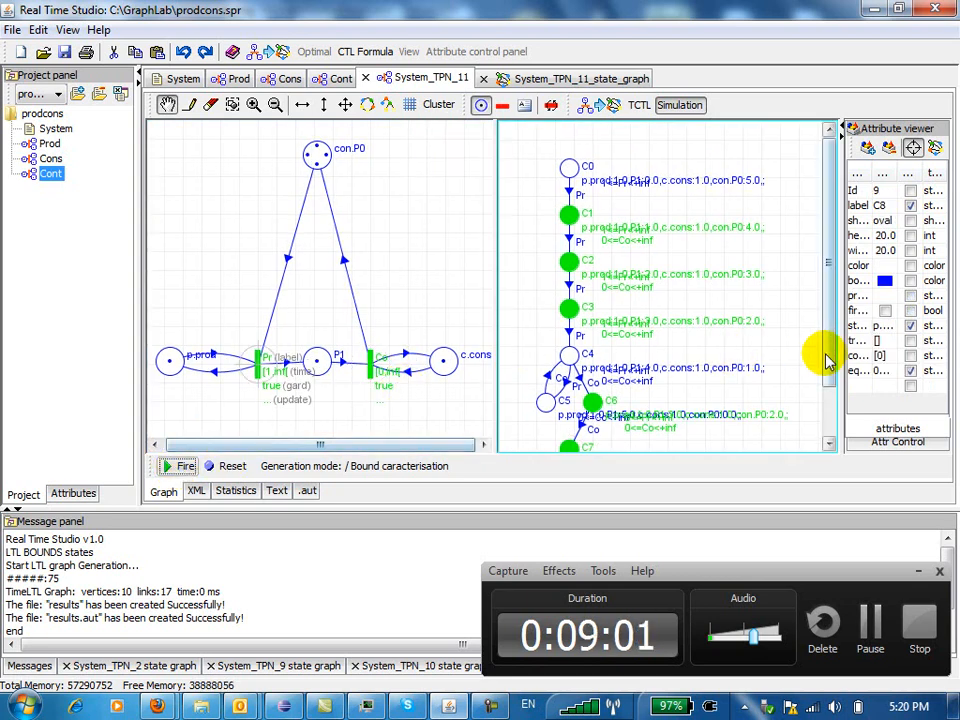
scroll(820, 353, down, 3)
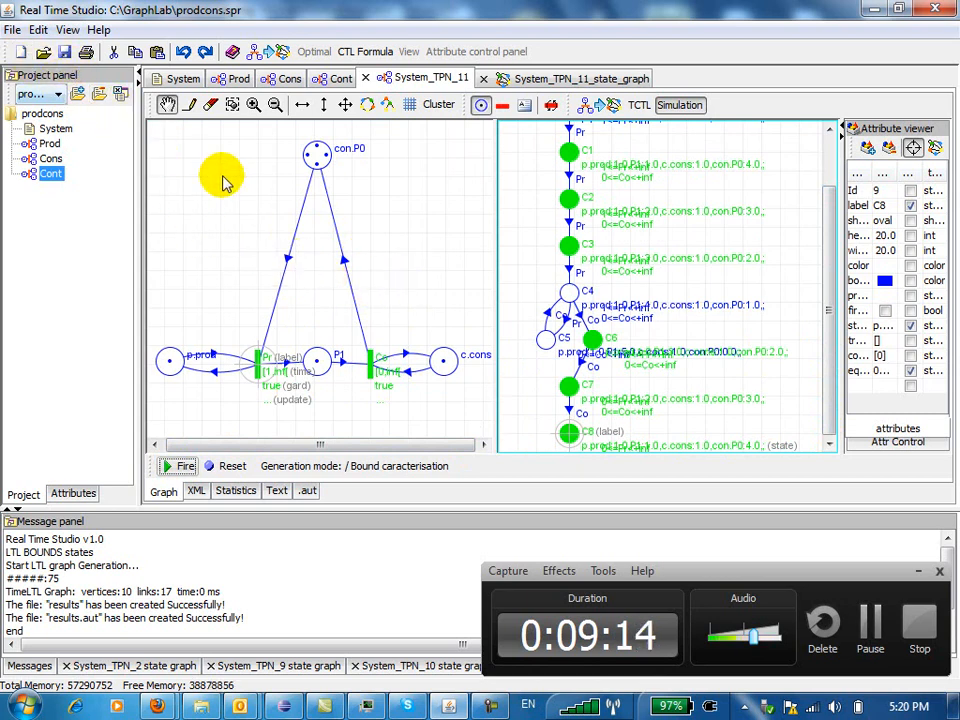
Step: Open the project train.spr from the folder C:\temp\examples
click(14, 29)
click(43, 84)
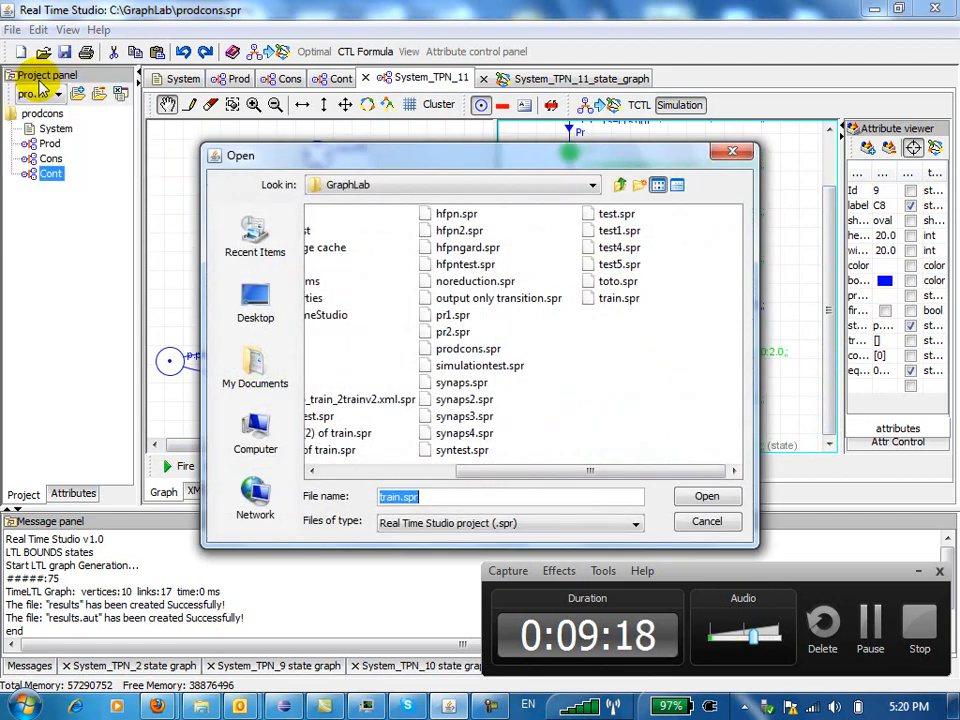
drag(527, 480, 343, 476)
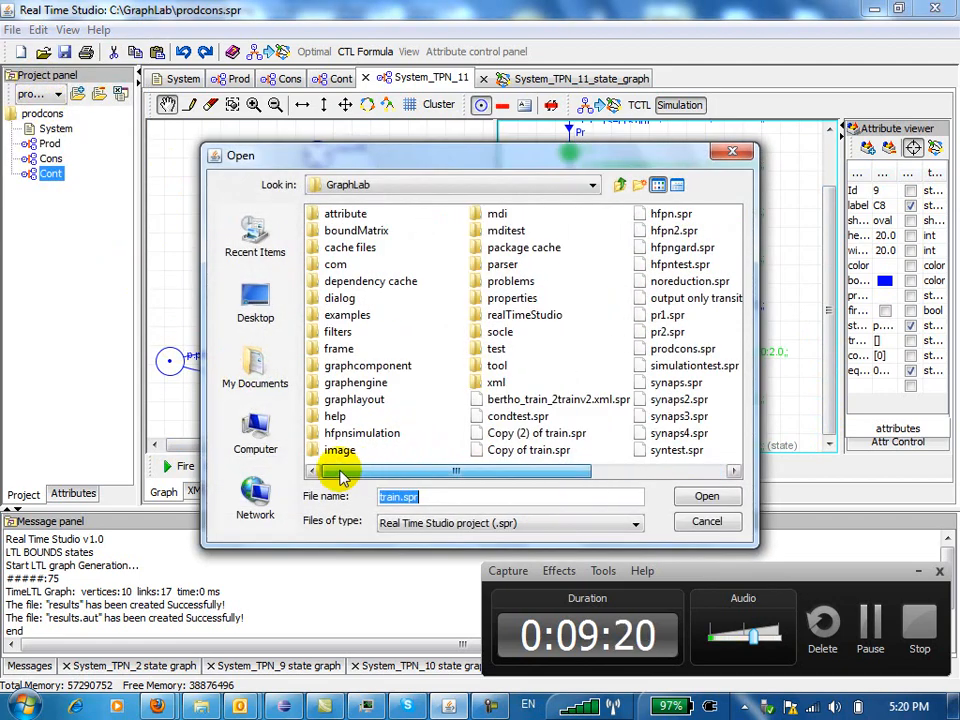
click(593, 186)
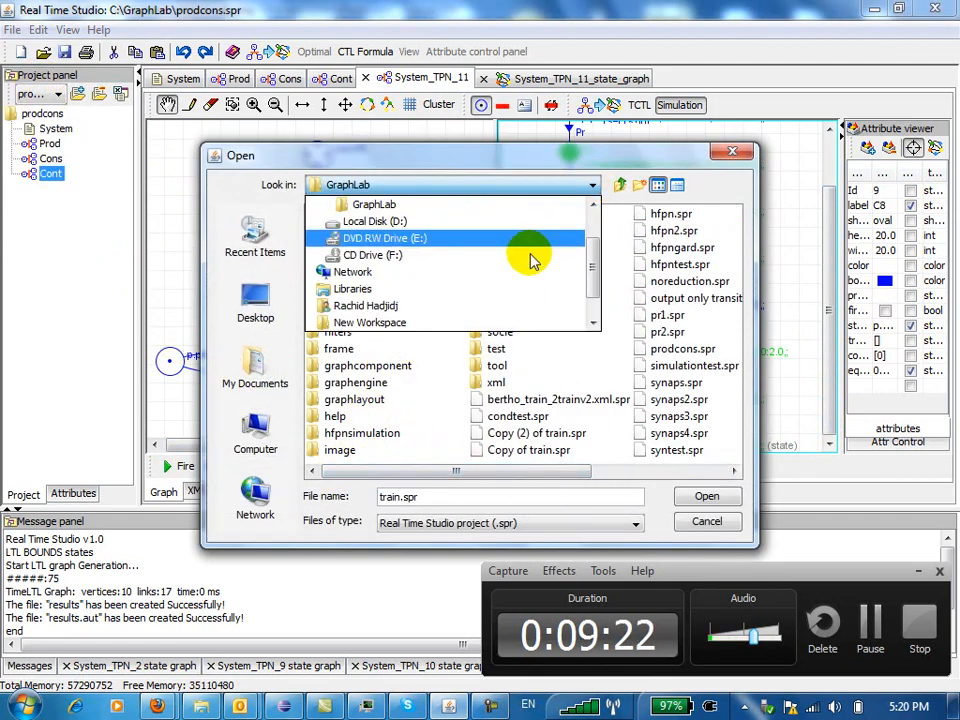
drag(594, 261, 594, 200)
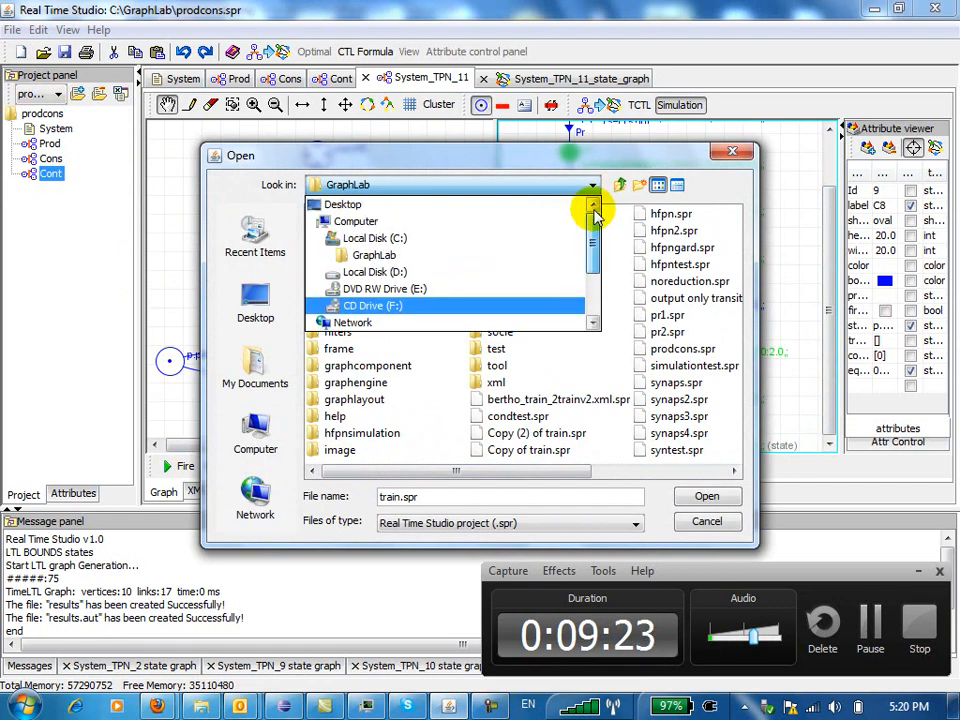
click(410, 239)
drag(488, 478, 283, 474)
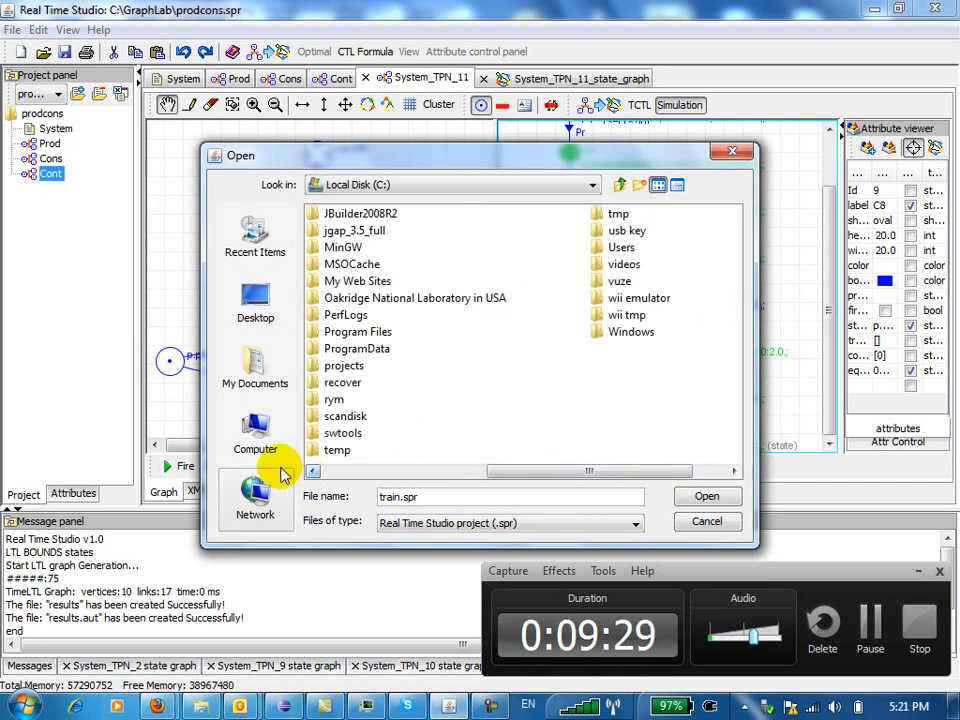
double_click(330, 455)
double_click(335, 214)
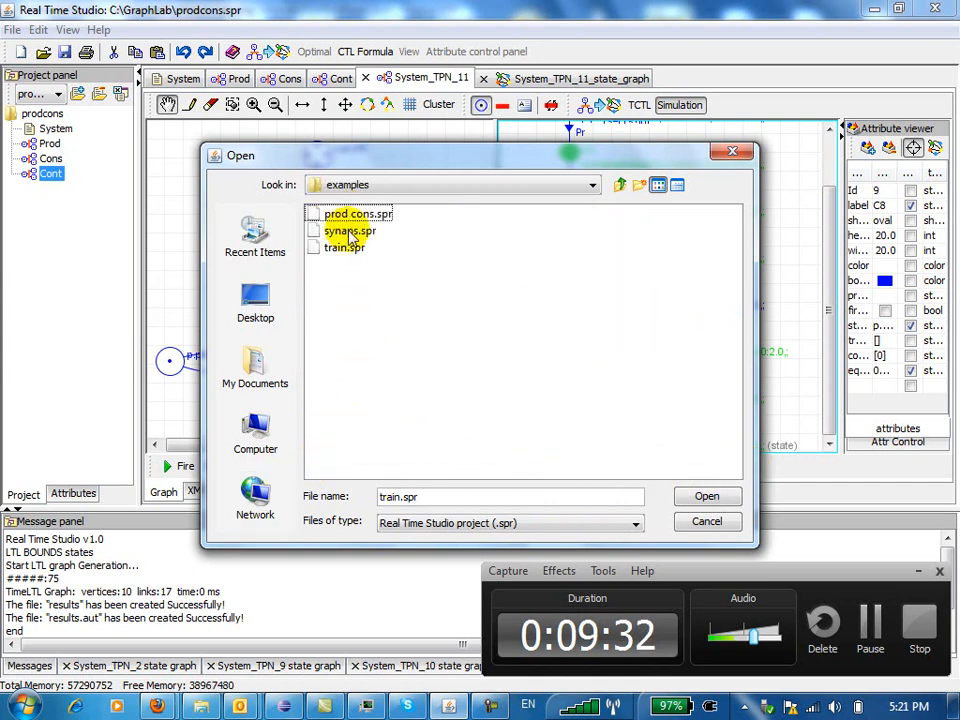
double_click(342, 250)
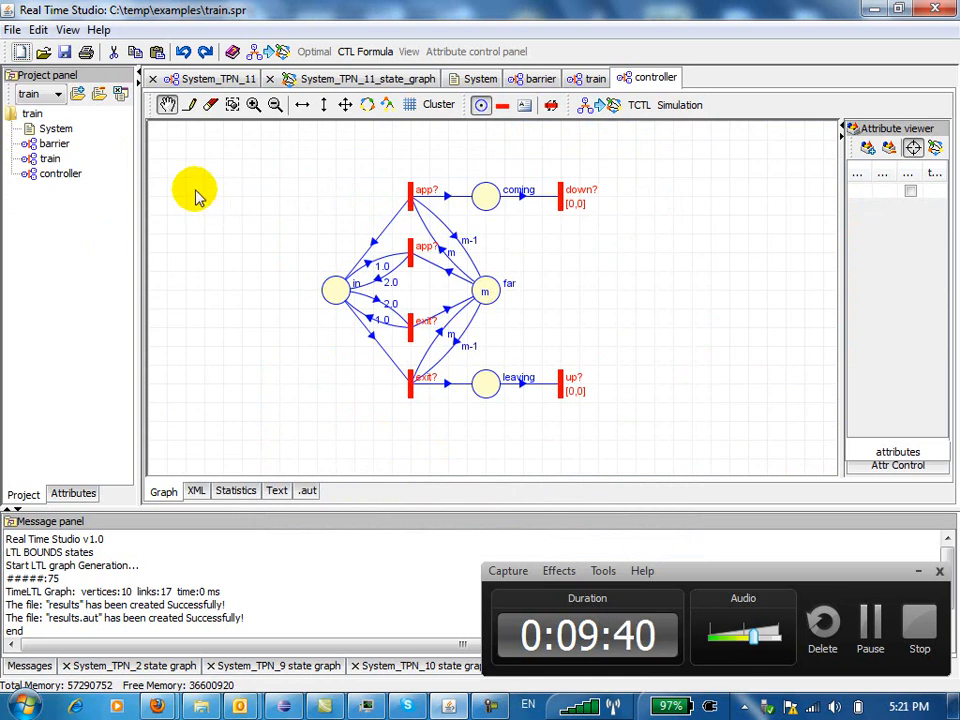
Step: Close the leftover System_TPN_11 net and its state graph, and review the train project's System description and its barrier, train and controller nets
click(152, 78)
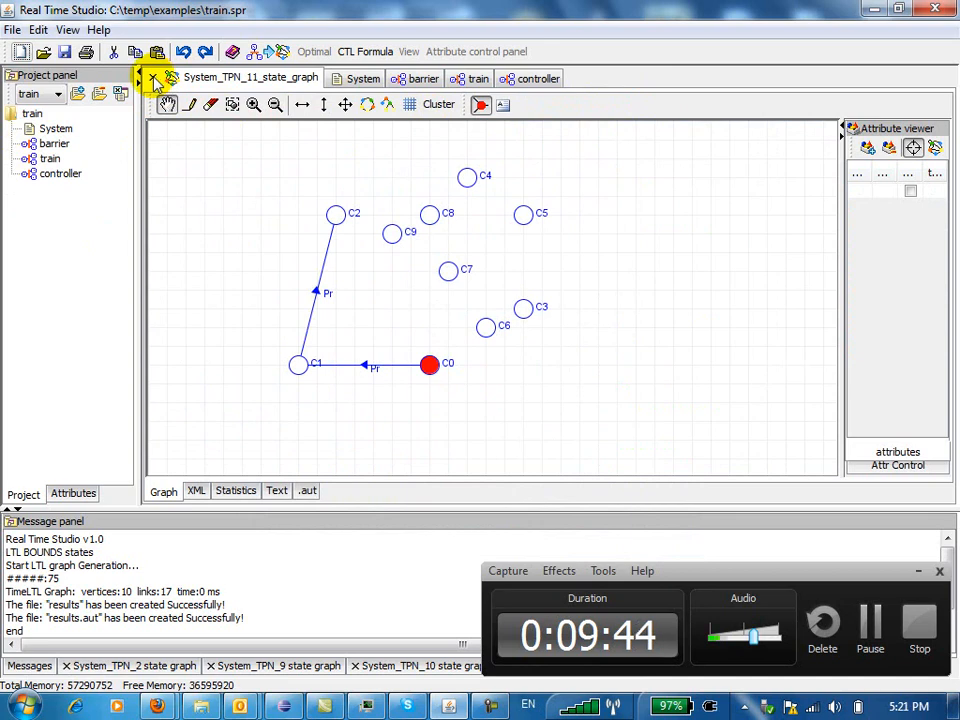
click(152, 78)
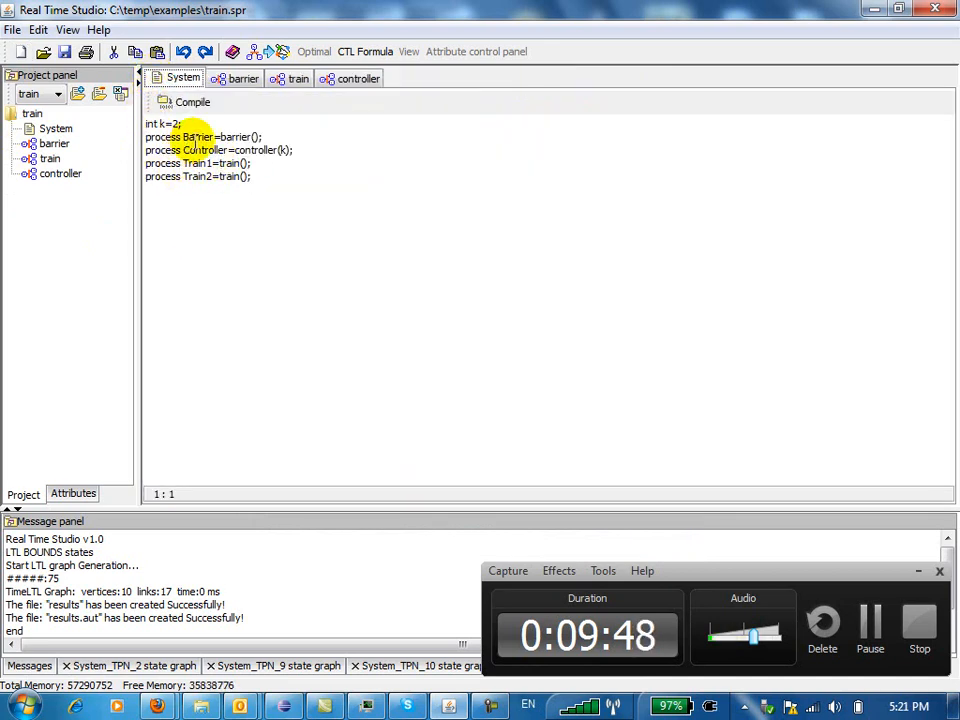
click(229, 86)
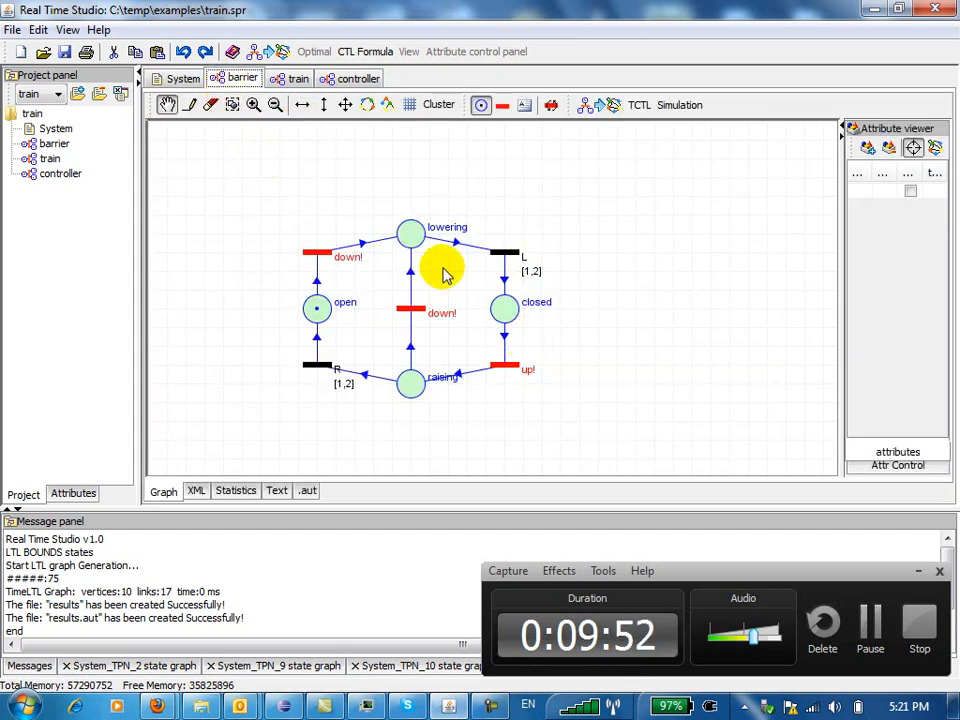
click(300, 78)
click(360, 80)
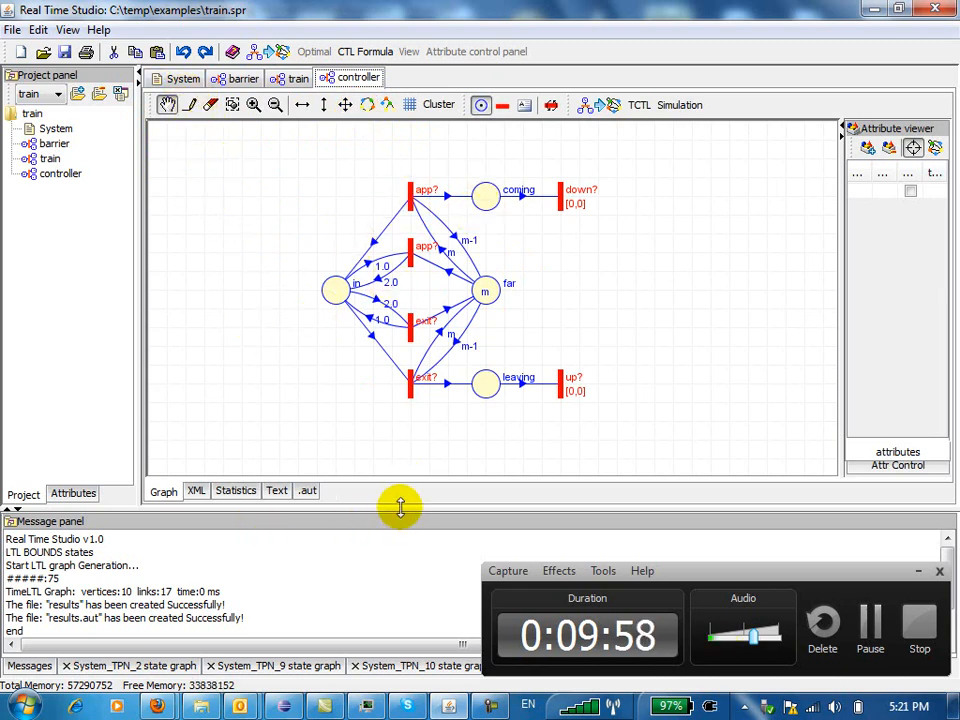
Step: Enlarge the net area, widen the attribute viewer and display the controller net's graph-level attributes, including its parameters
drag(400, 508, 392, 545)
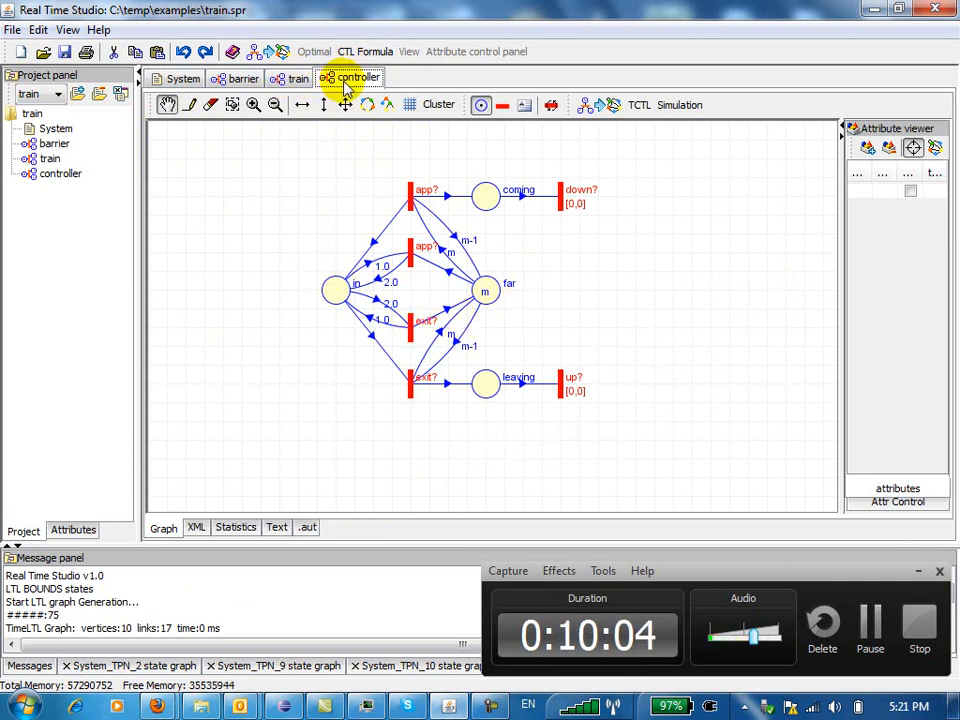
drag(840, 394, 688, 396)
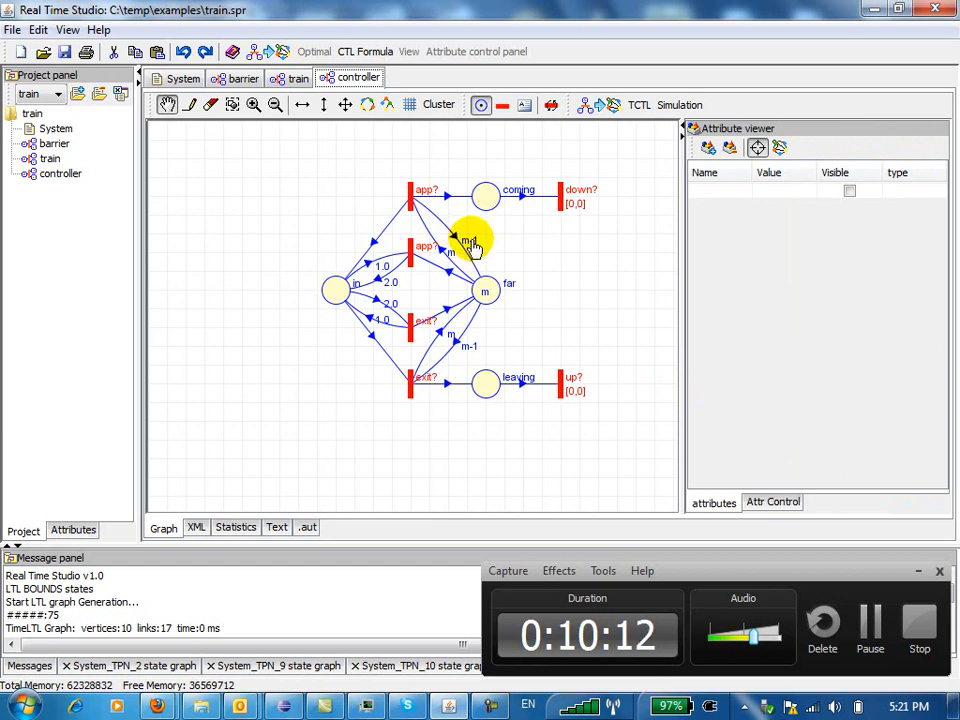
click(781, 149)
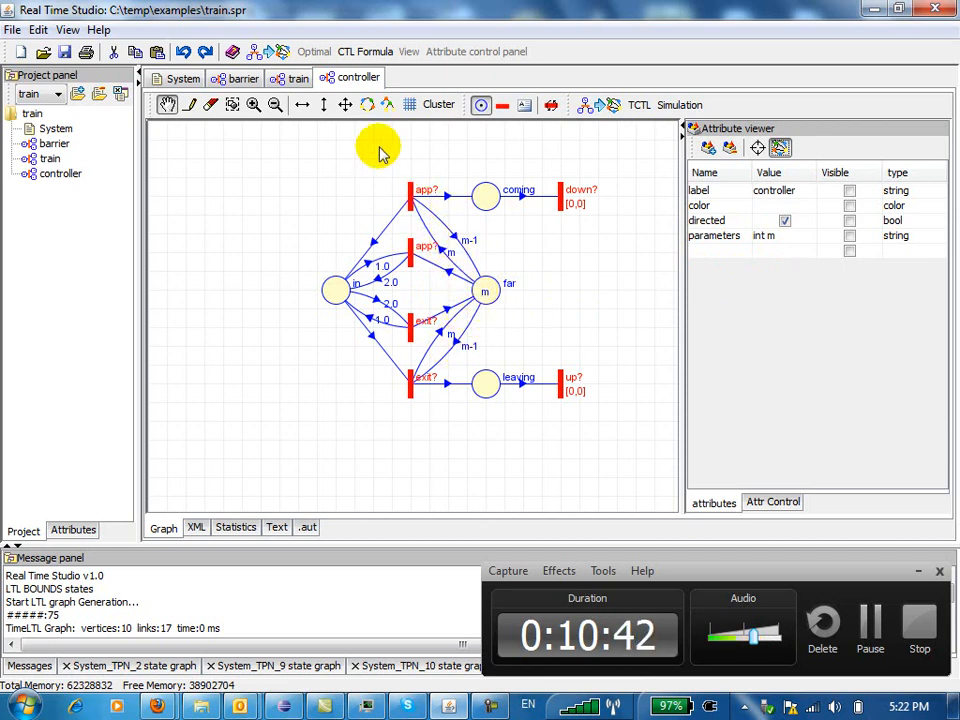
Step: Compile the train project's System description and fit the composed net to the canvas
click(188, 80)
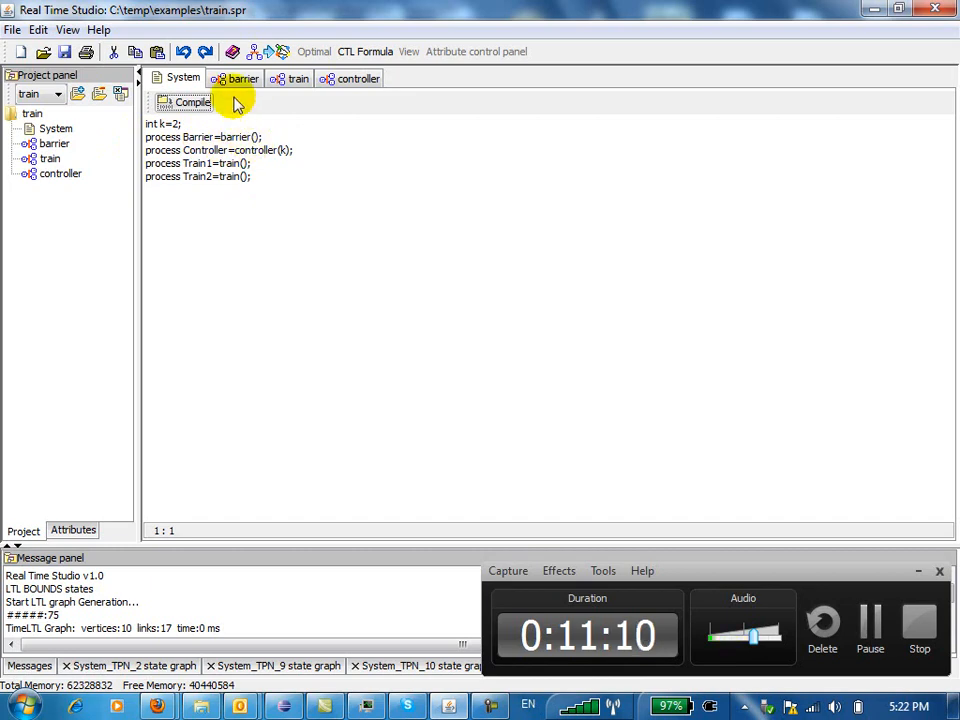
click(186, 104)
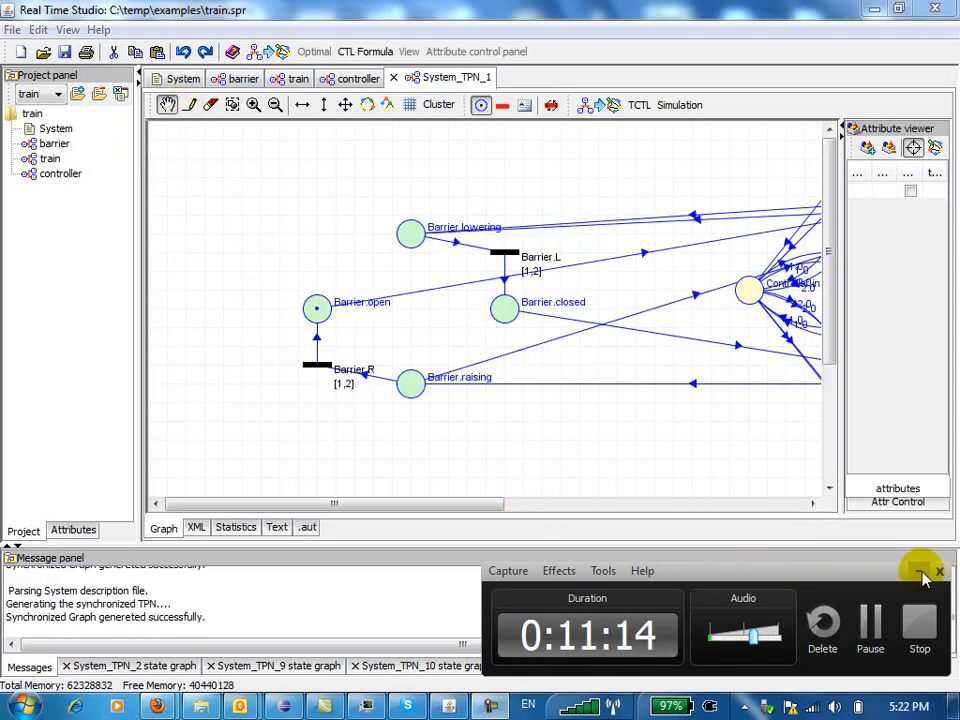
drag(469, 503, 602, 510)
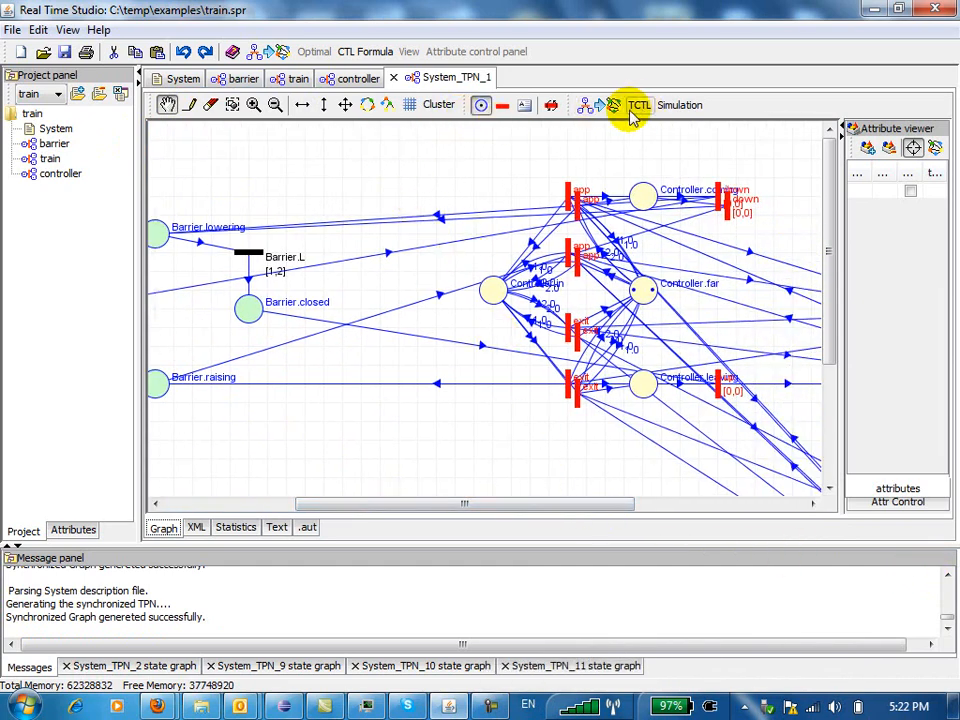
click(344, 104)
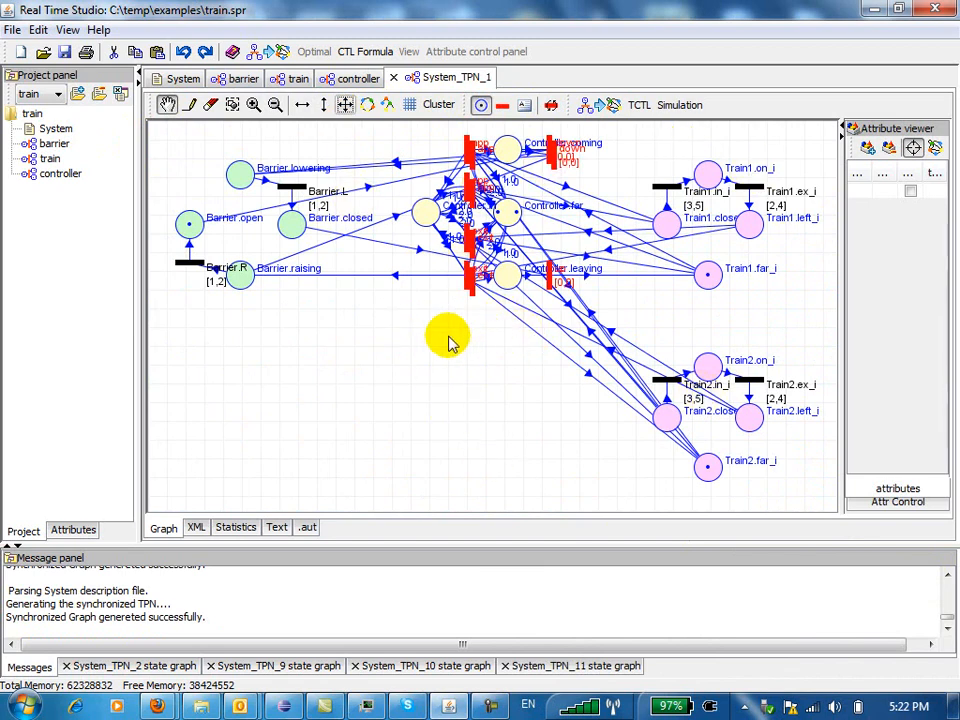
Step: Set the integer constant k to 4 in the train project's System description
click(183, 80)
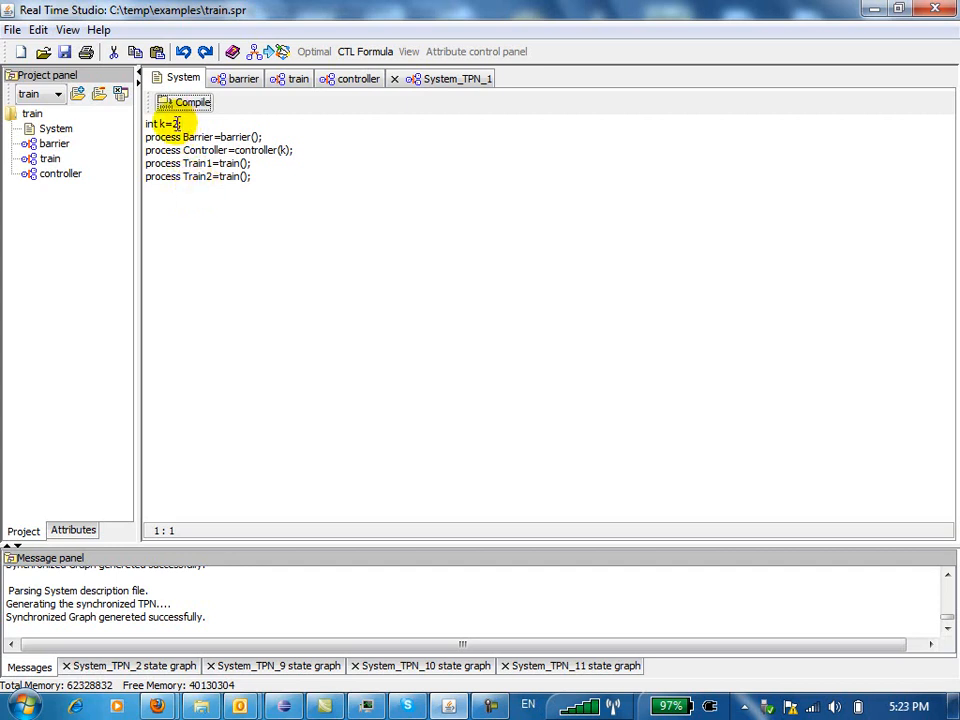
click(176, 123)
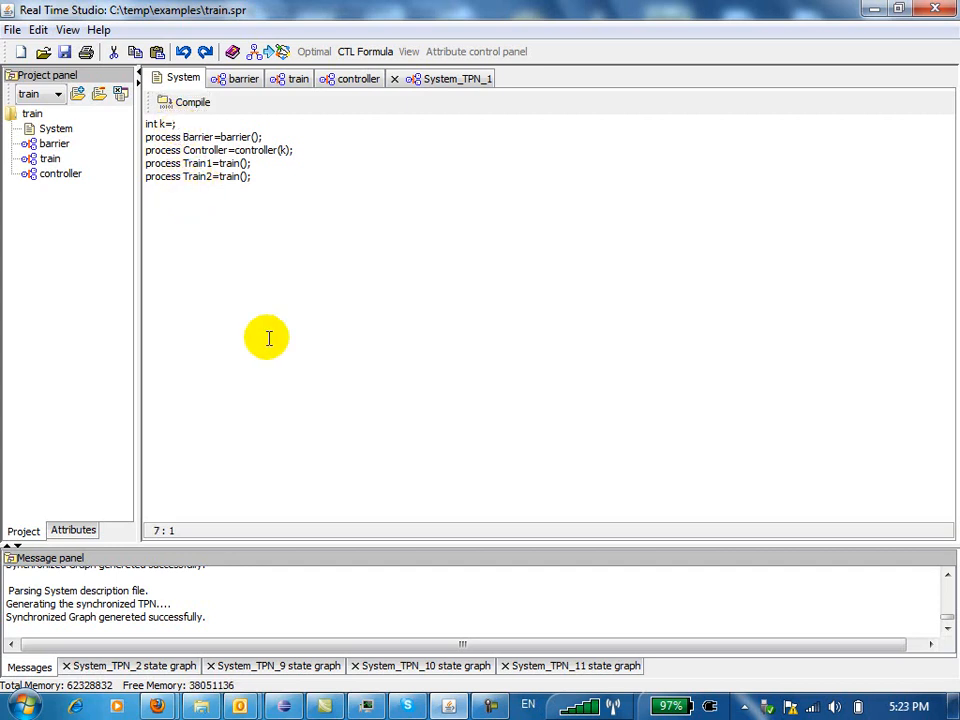
click(286, 148)
Step: Add two copies of the Train2 process line below it, rename the first copy Train3, and try to compile the System description
drag(253, 177, 145, 177)
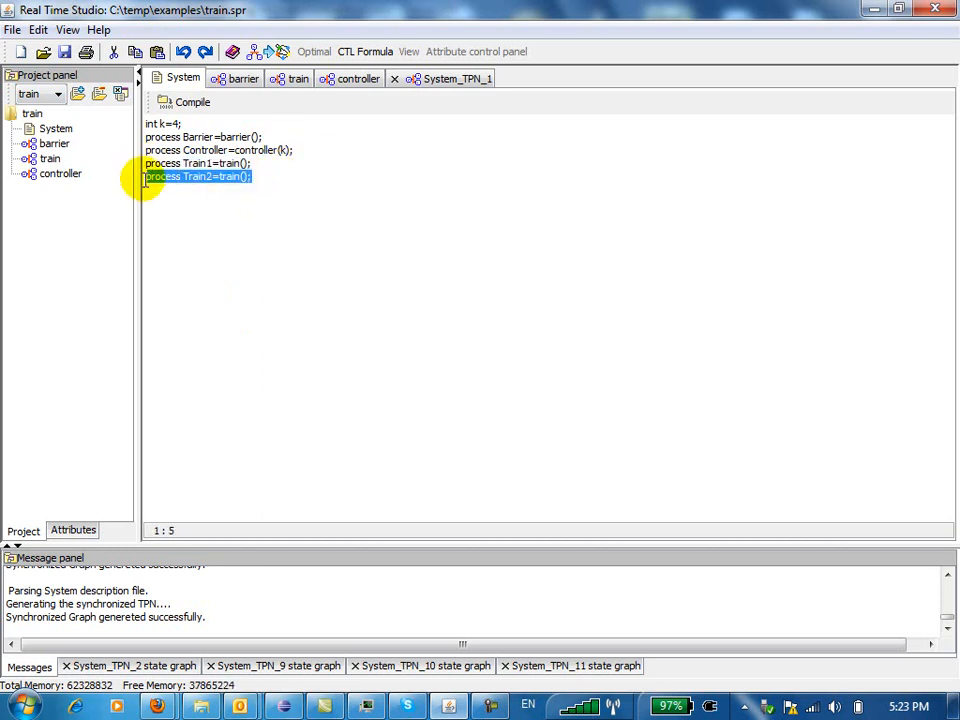
click(266, 174)
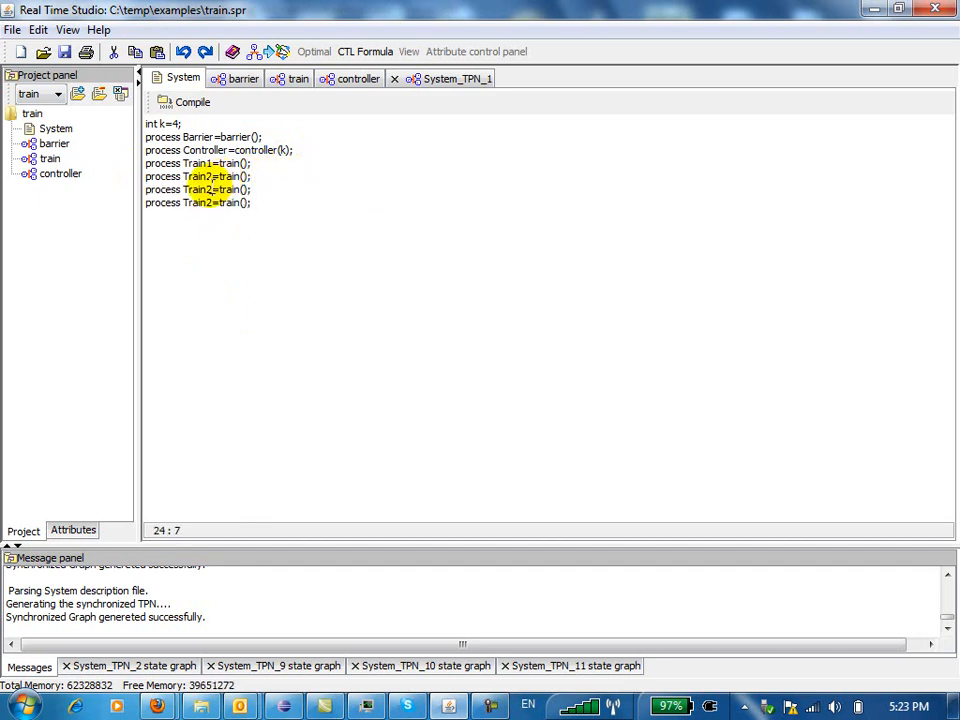
click(212, 187)
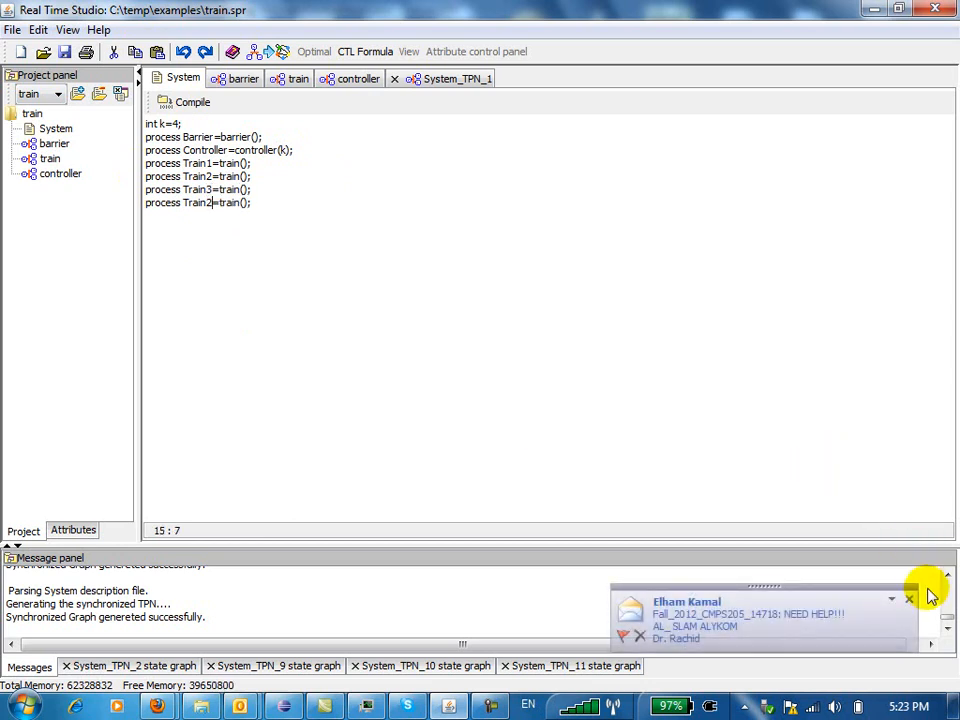
click(910, 600)
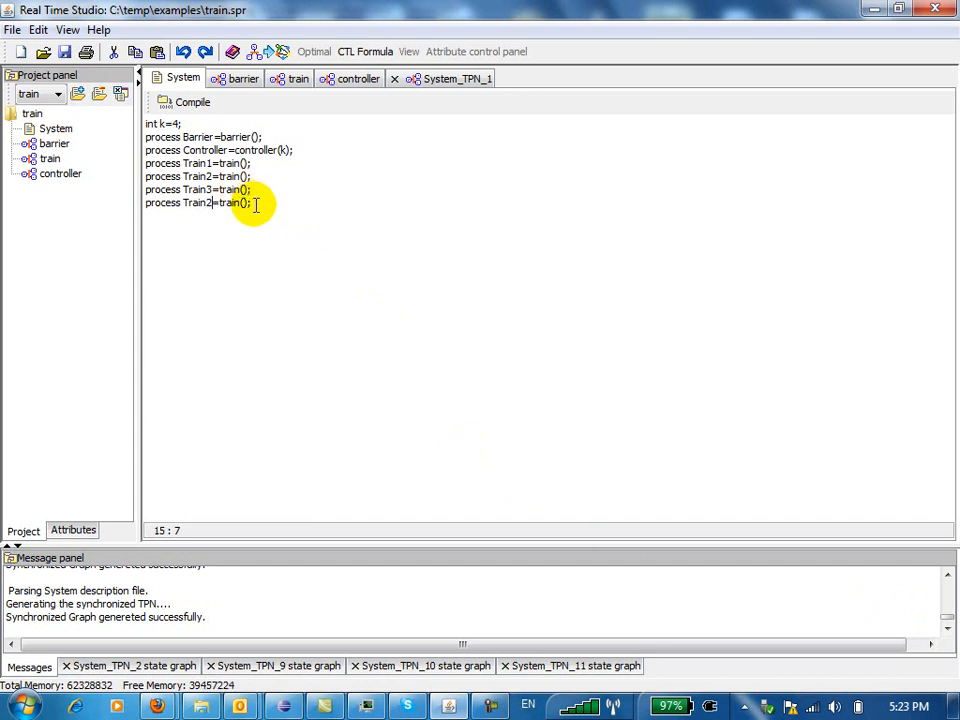
click(192, 104)
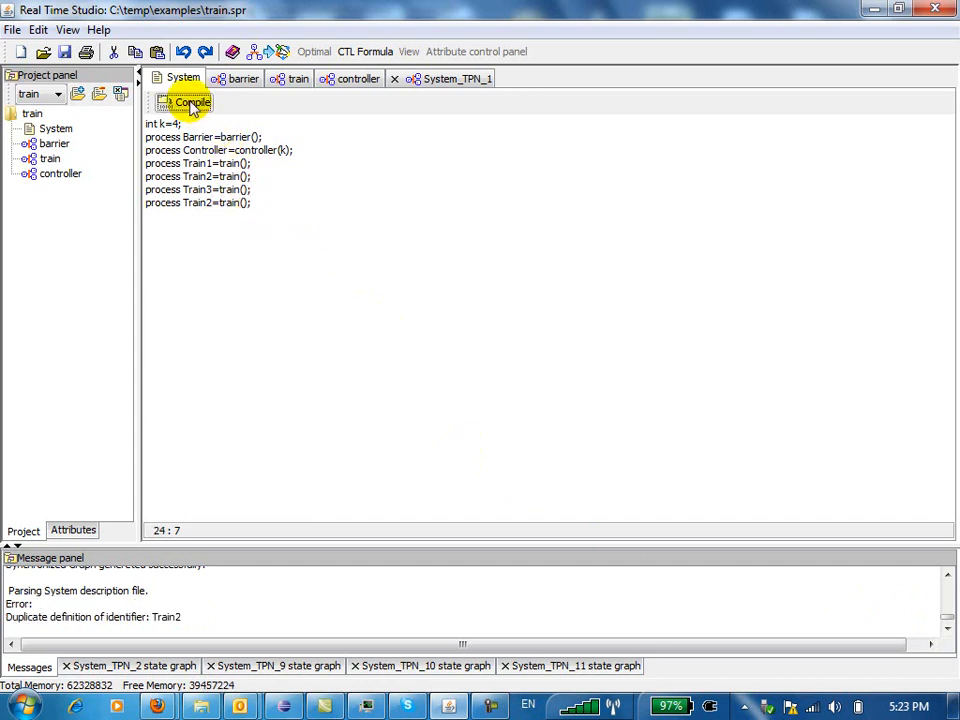
Step: Rename the last process in the System description to Train4 and recompile it, fitting the composed net to the canvas
click(213, 202)
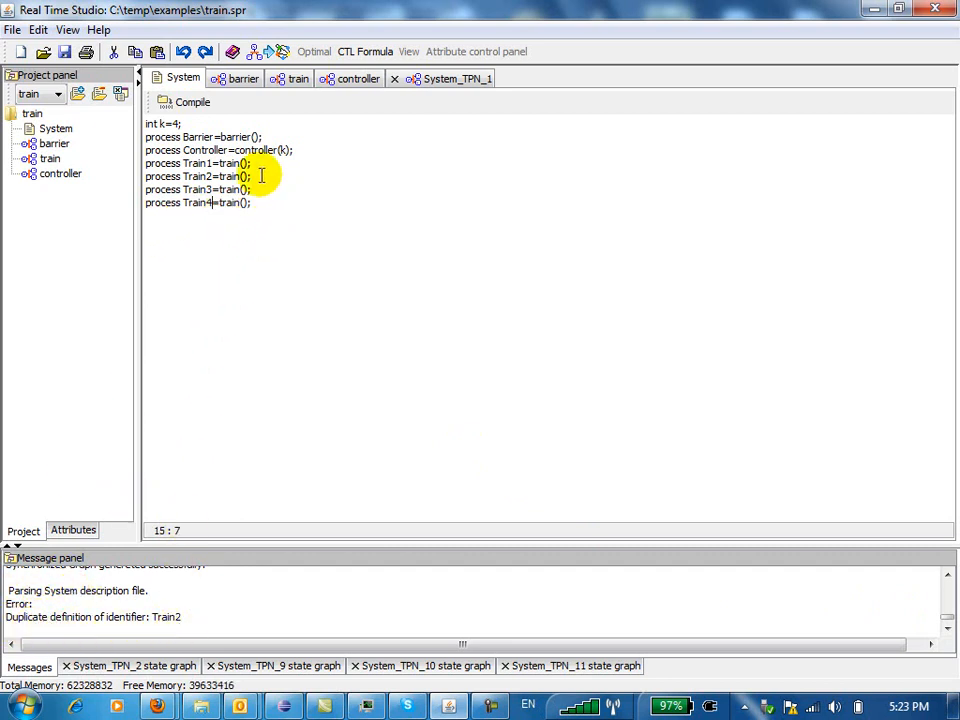
click(185, 102)
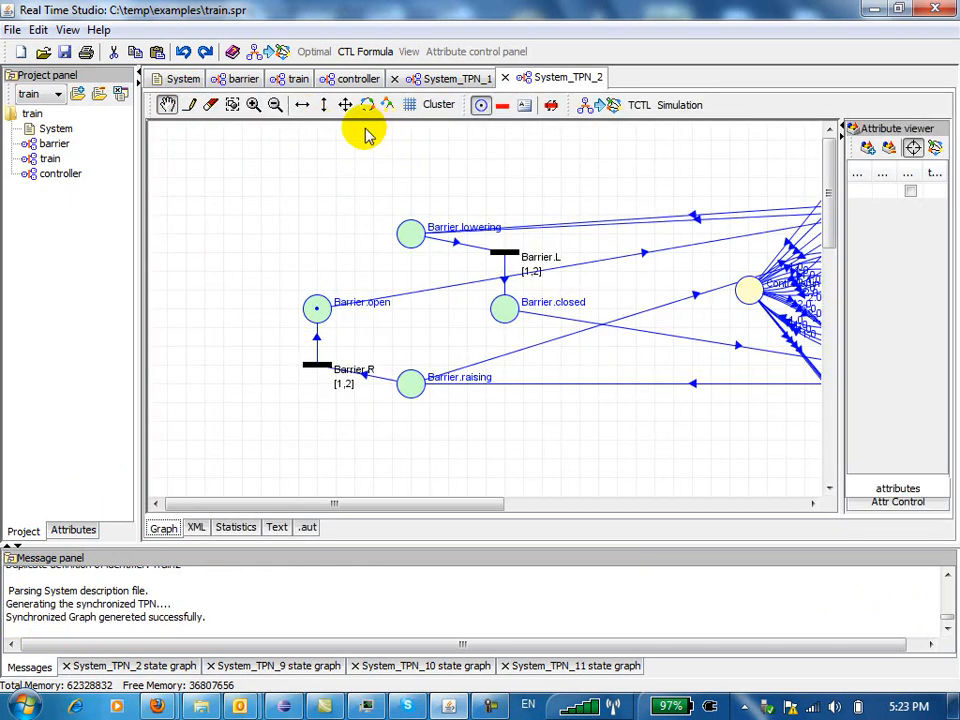
click(344, 106)
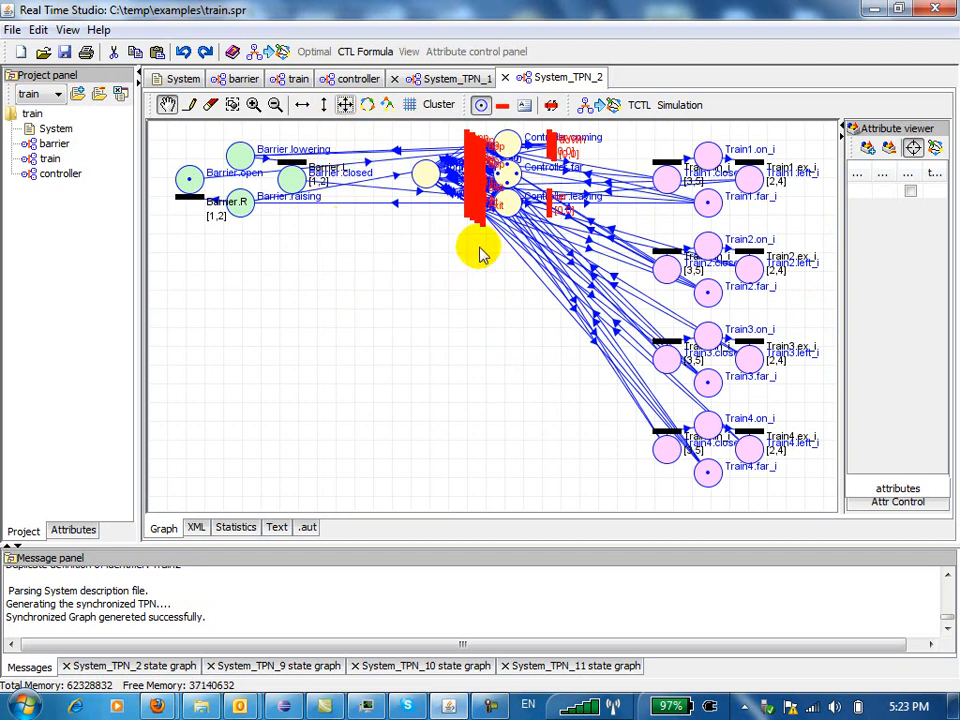